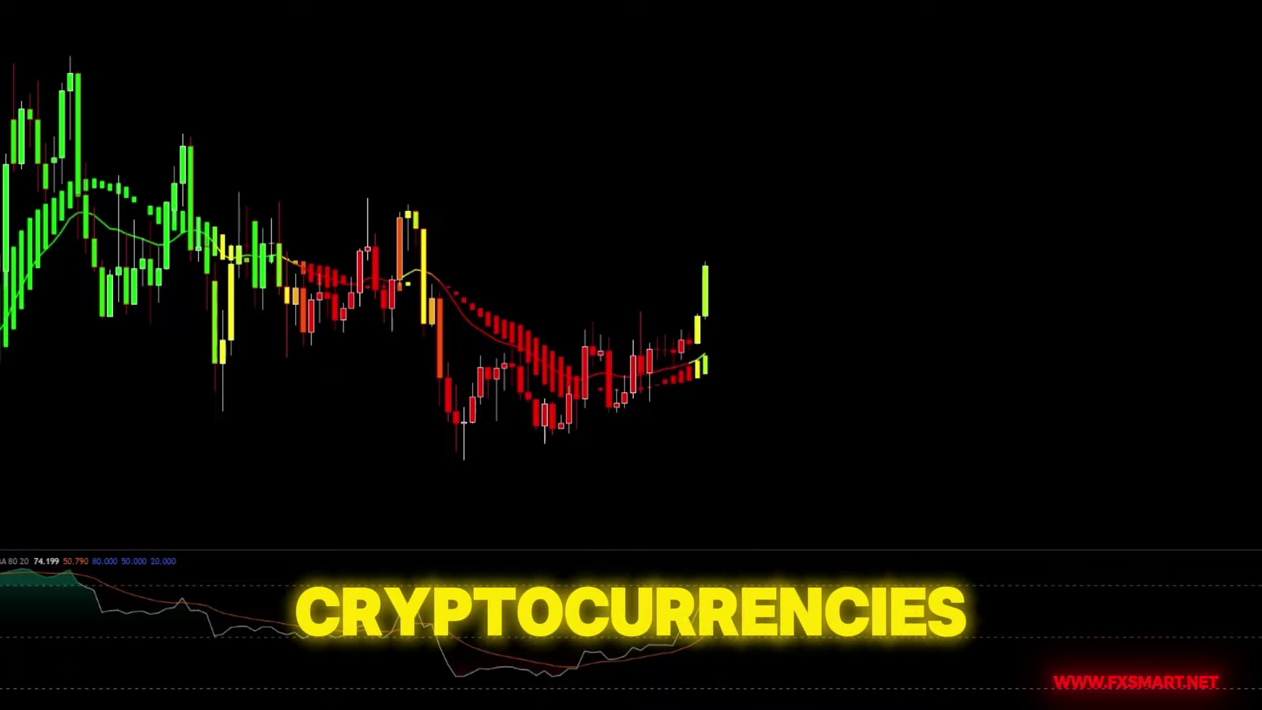
# - Place a long position at the latest candle's high, with its stop just below the HAMA candles, a risk/reward ratio of about 2 and a wider box
pyautogui.click(705, 261)
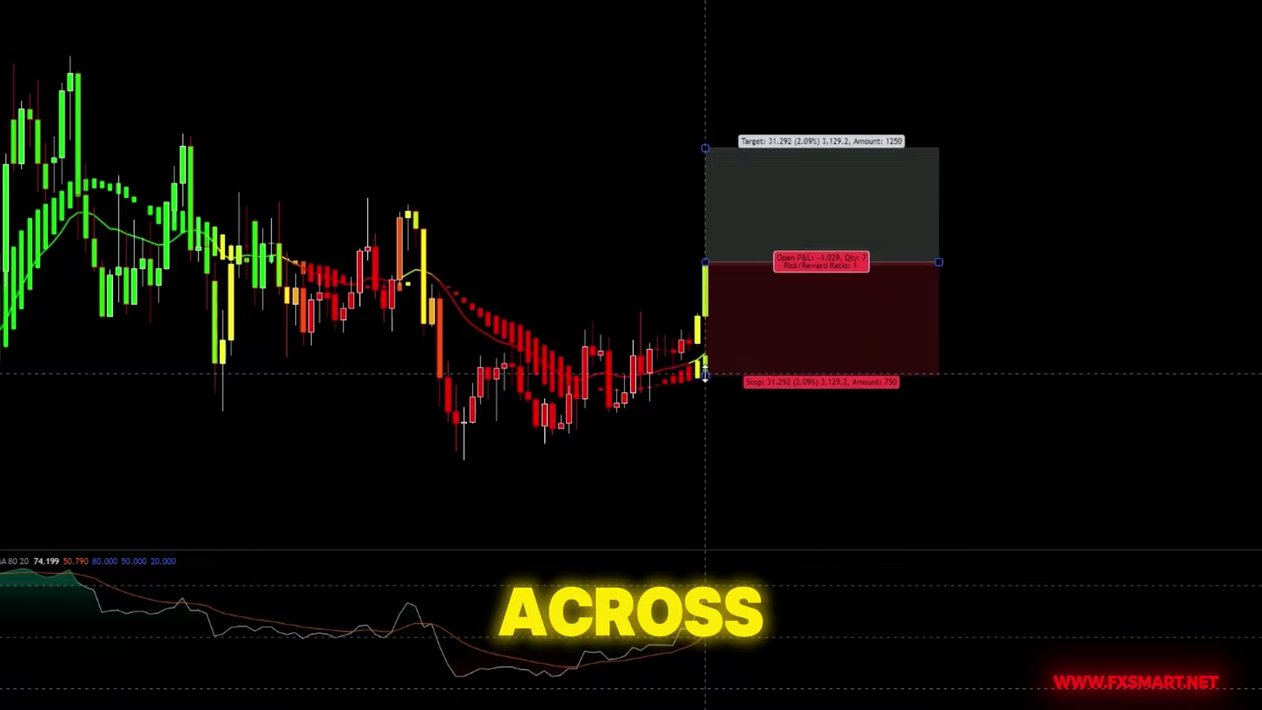
pyautogui.moveTo(705, 376); pyautogui.dragTo(704, 379)
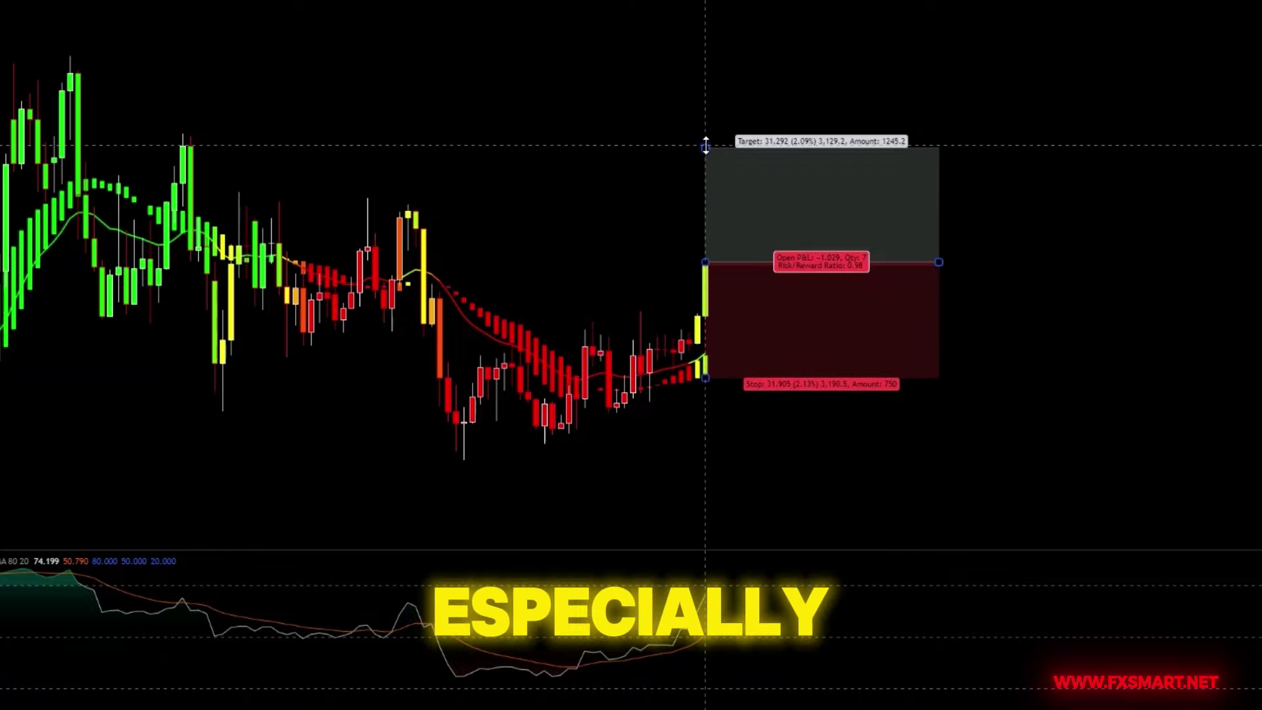
pyautogui.moveTo(705, 149); pyautogui.dragTo(721, 29)
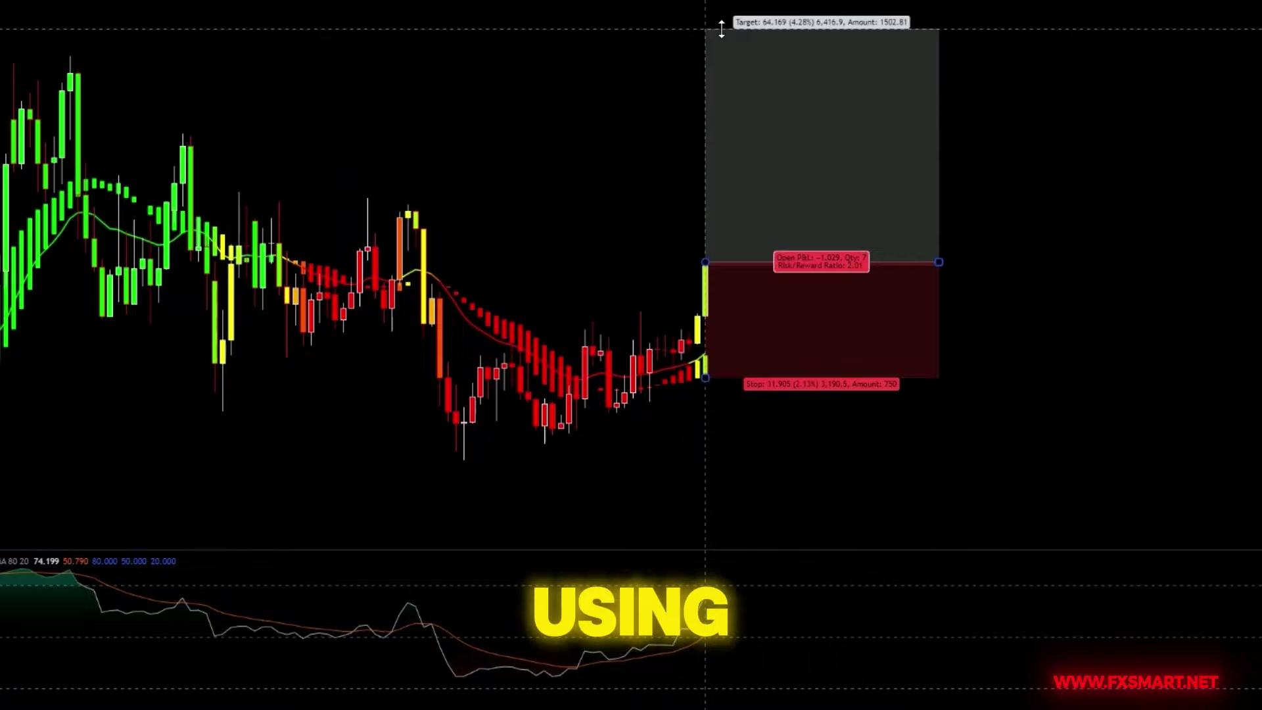
pyautogui.moveTo(939, 262); pyautogui.dragTo(1044, 263)
pyautogui.click(1172, 349)
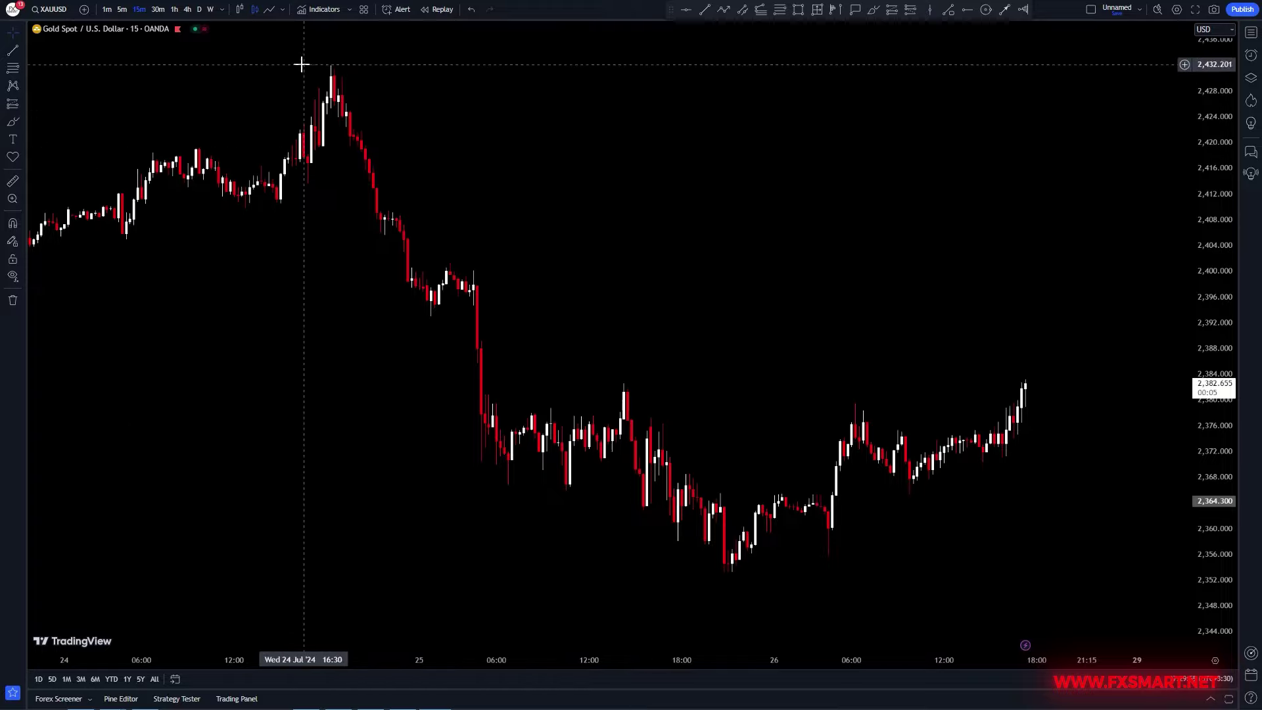
# - Add the community indicator NSDT HAMA Candles to the XAUUSD 15-minute chart
pyautogui.click(323, 10)
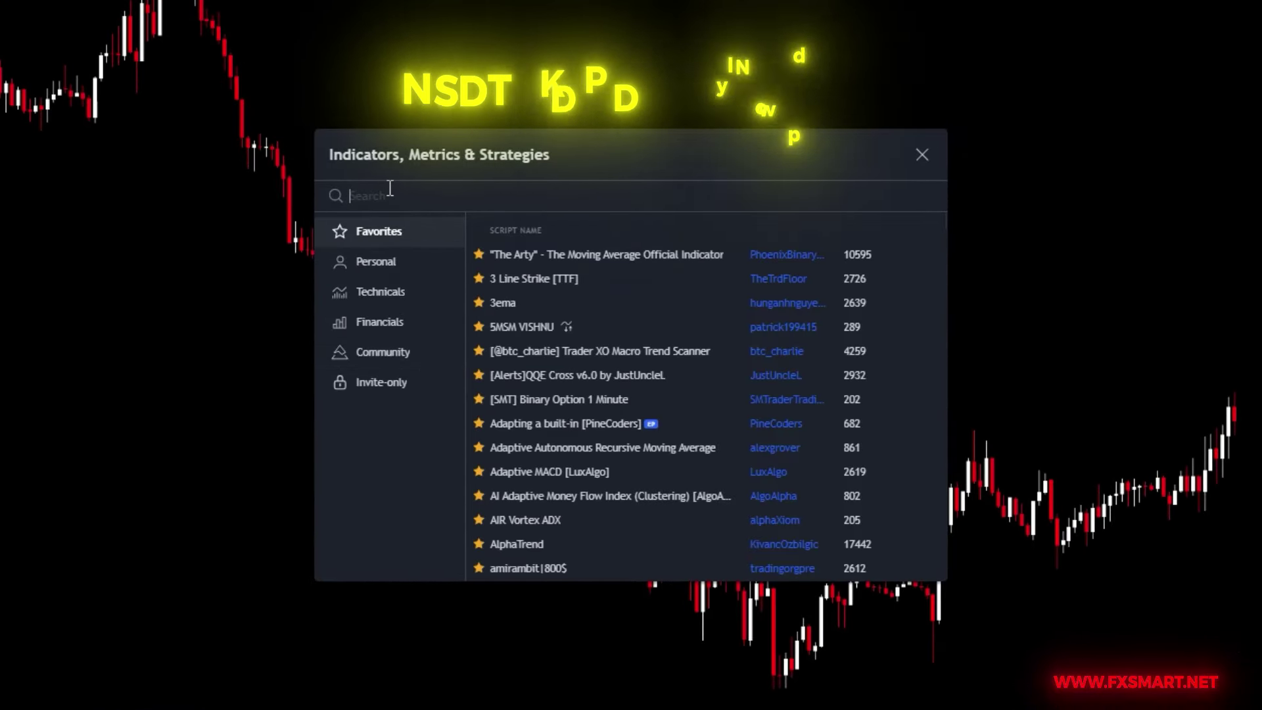
pyautogui.write('NSDT HAMA Candles')
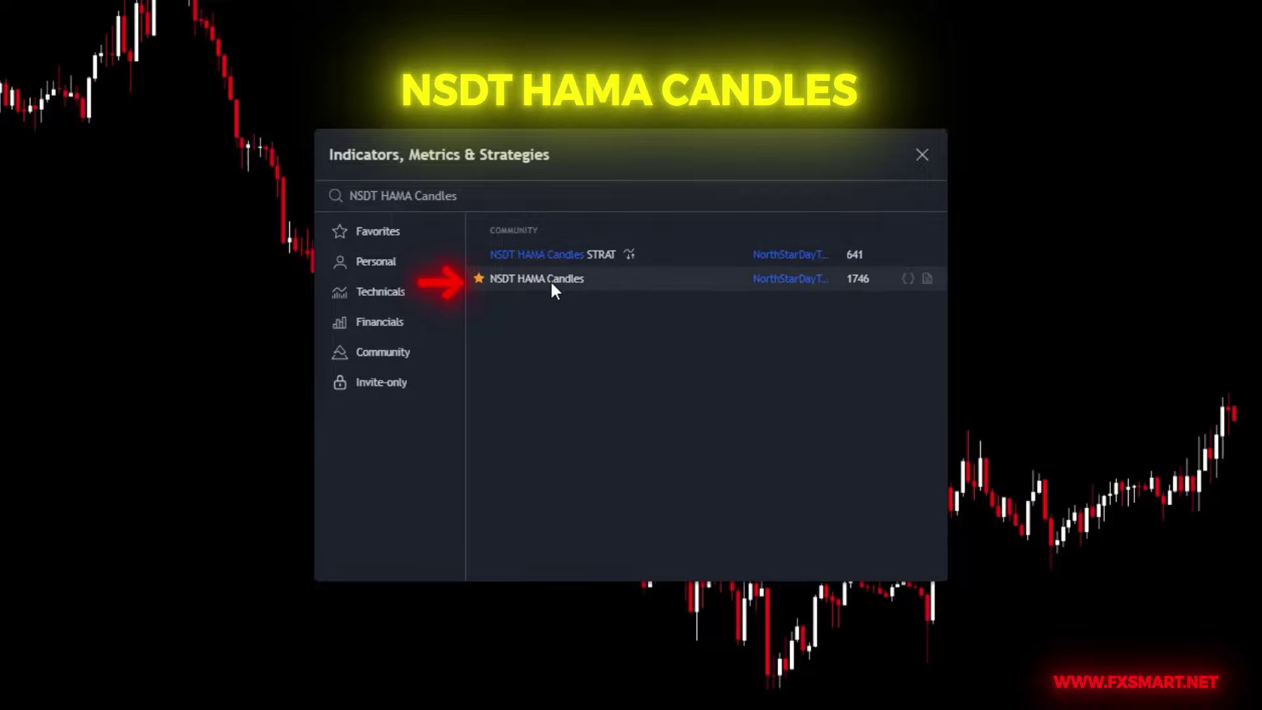
pyautogui.click(511, 278)
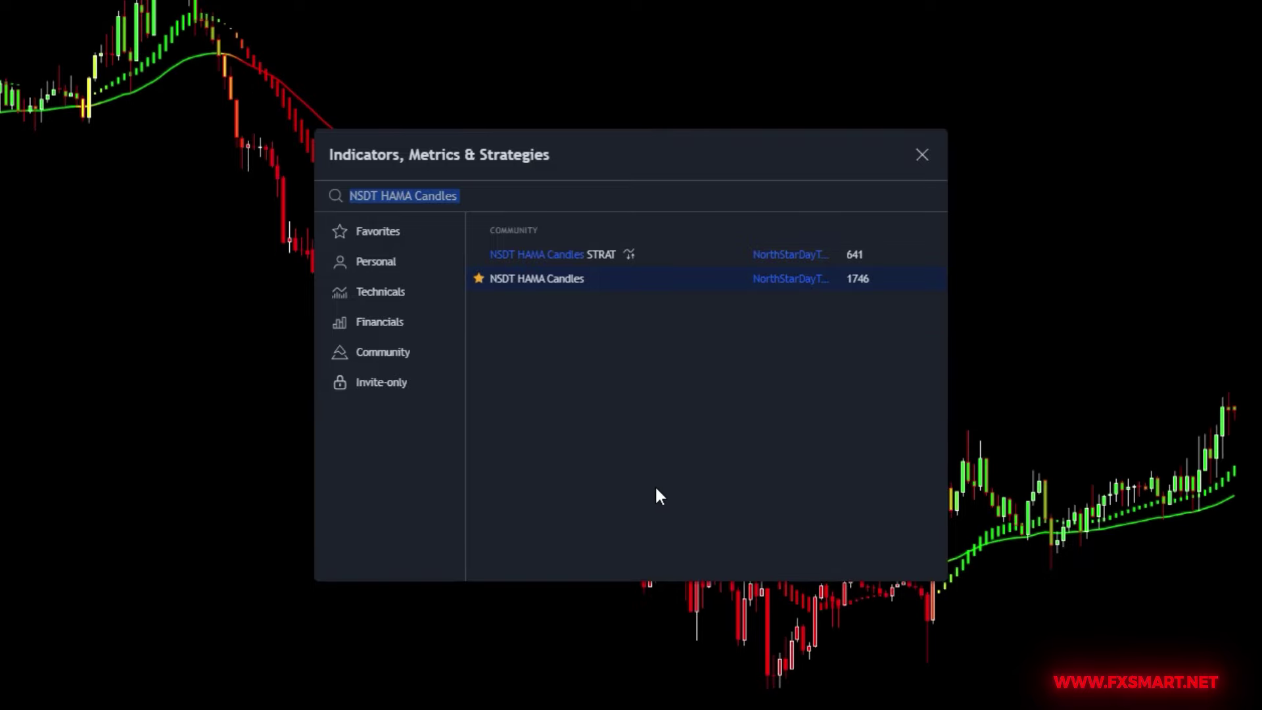
pyautogui.click(922, 155)
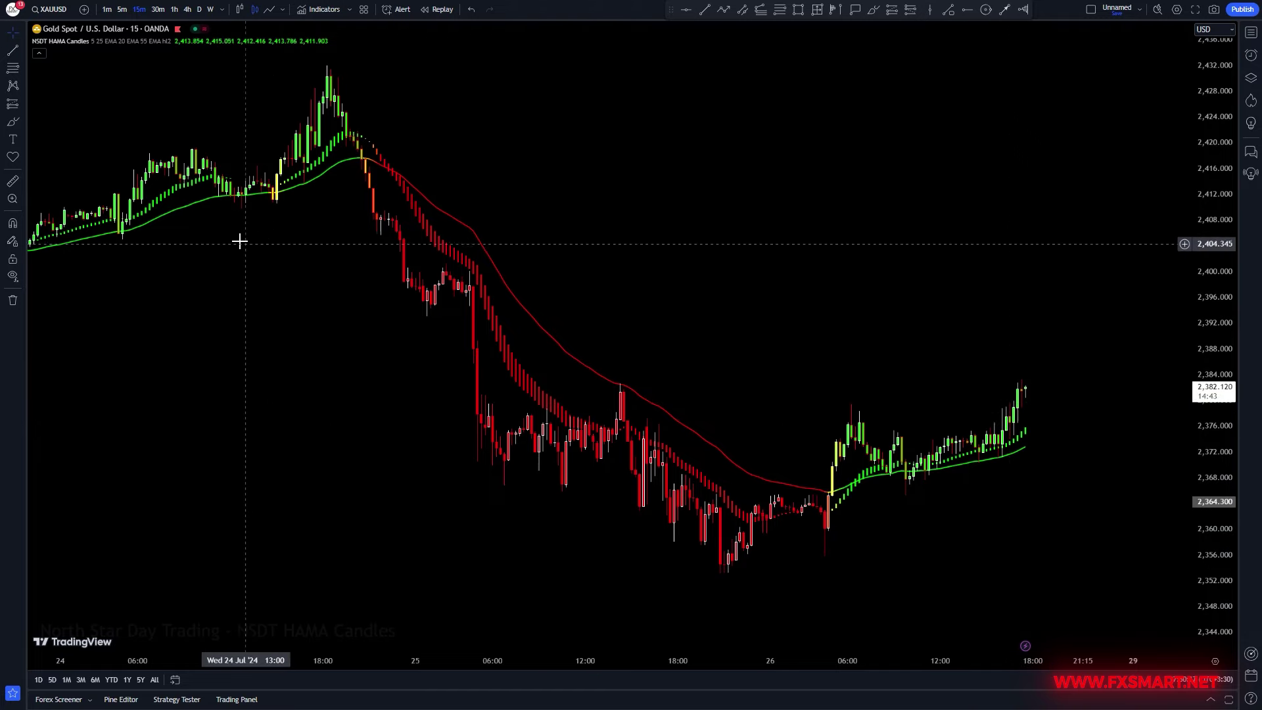
# - Set the NSDT HAMA Candles inputs to Max Gradient Steps 4, Length Open 20, Length Close 15 and MA Line Length 20
pyautogui.click(193, 41)
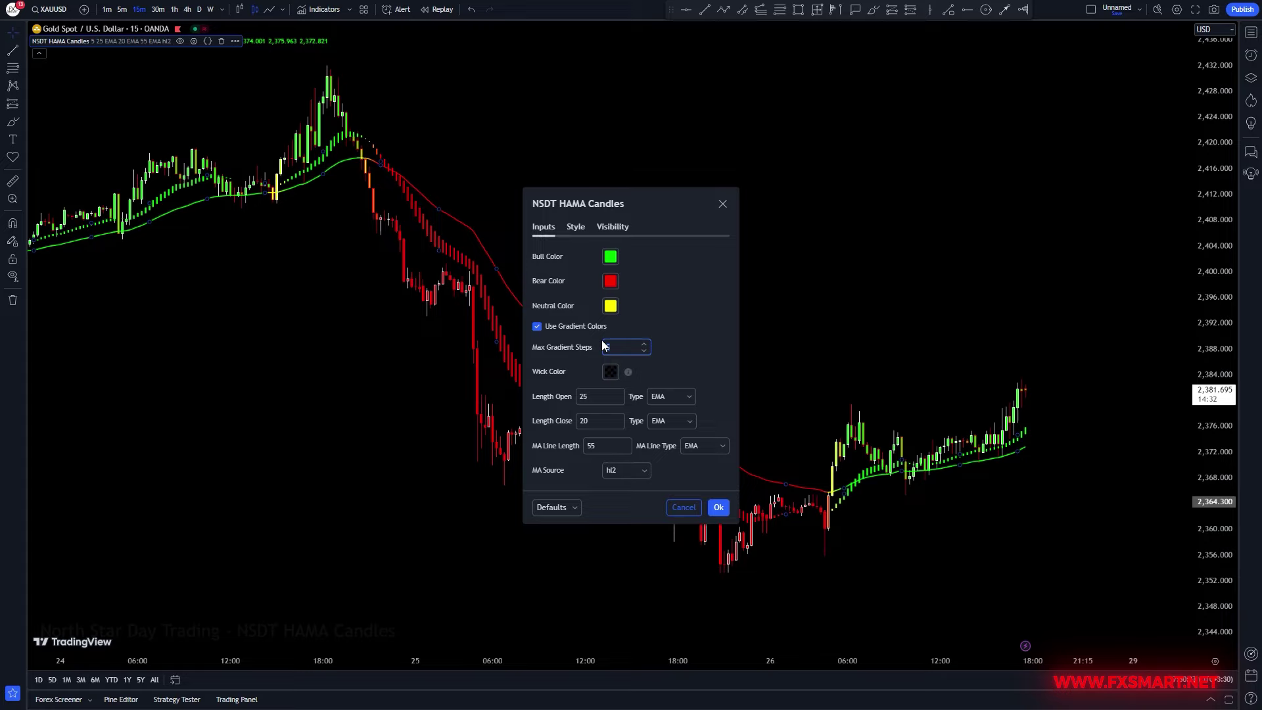
pyautogui.press('BackSpace')
pyautogui.write('0')
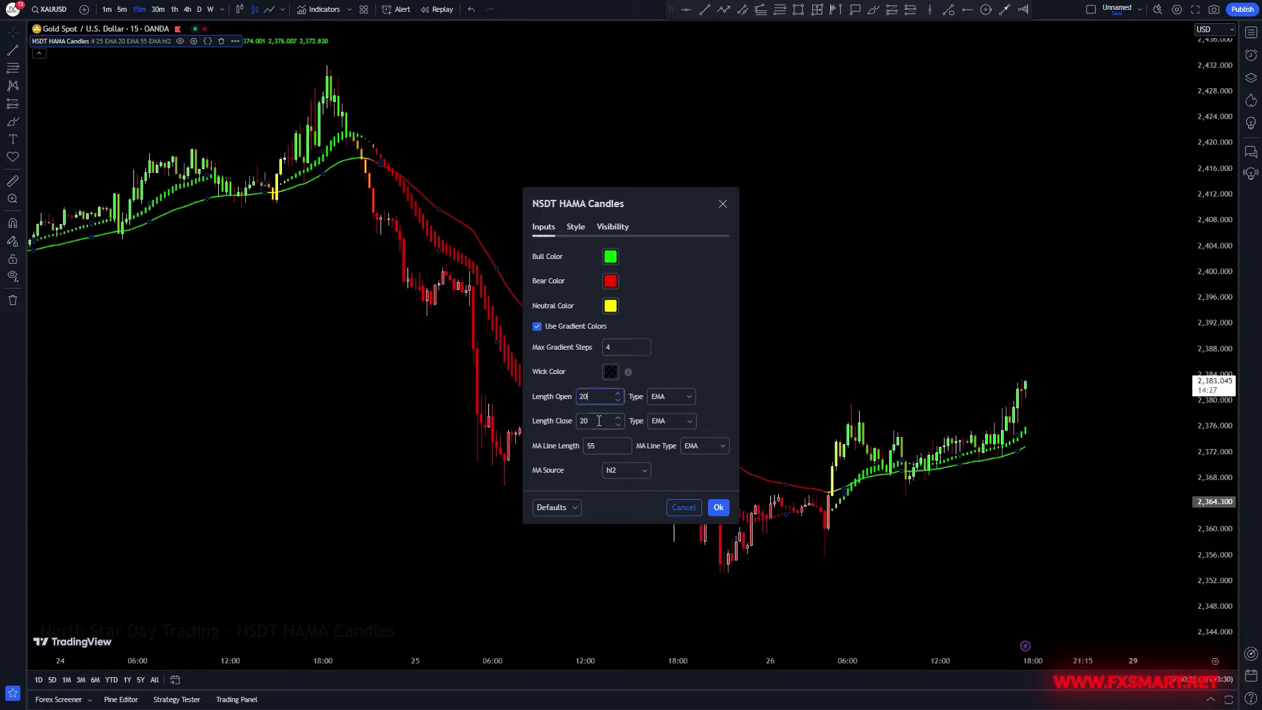
pyautogui.press('Tab')
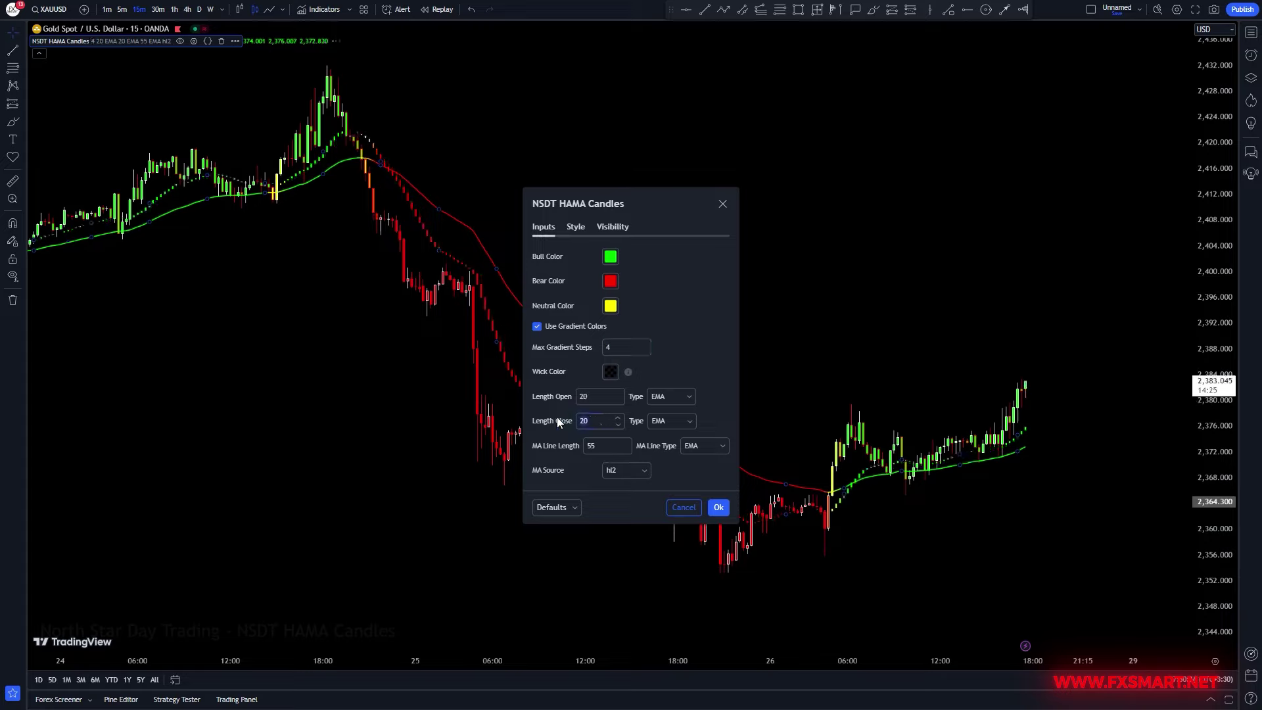
pyautogui.write('15')
pyautogui.click(582, 445)
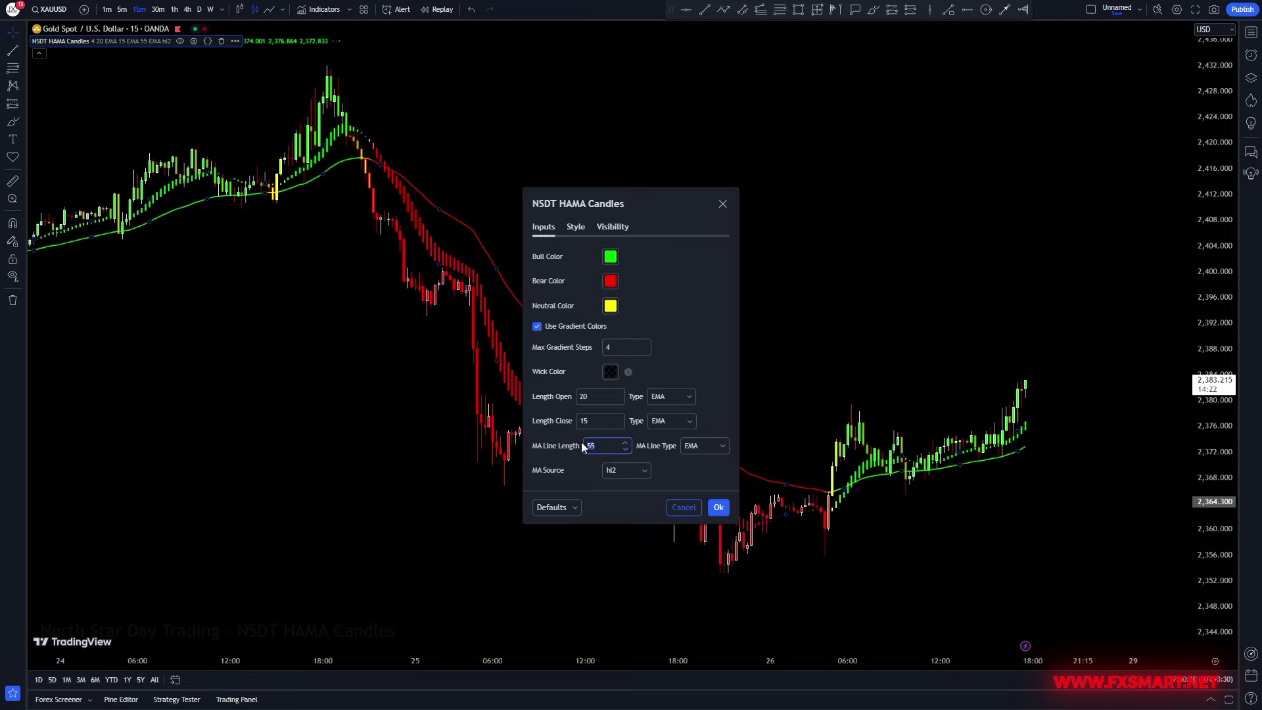
pyautogui.write('20')
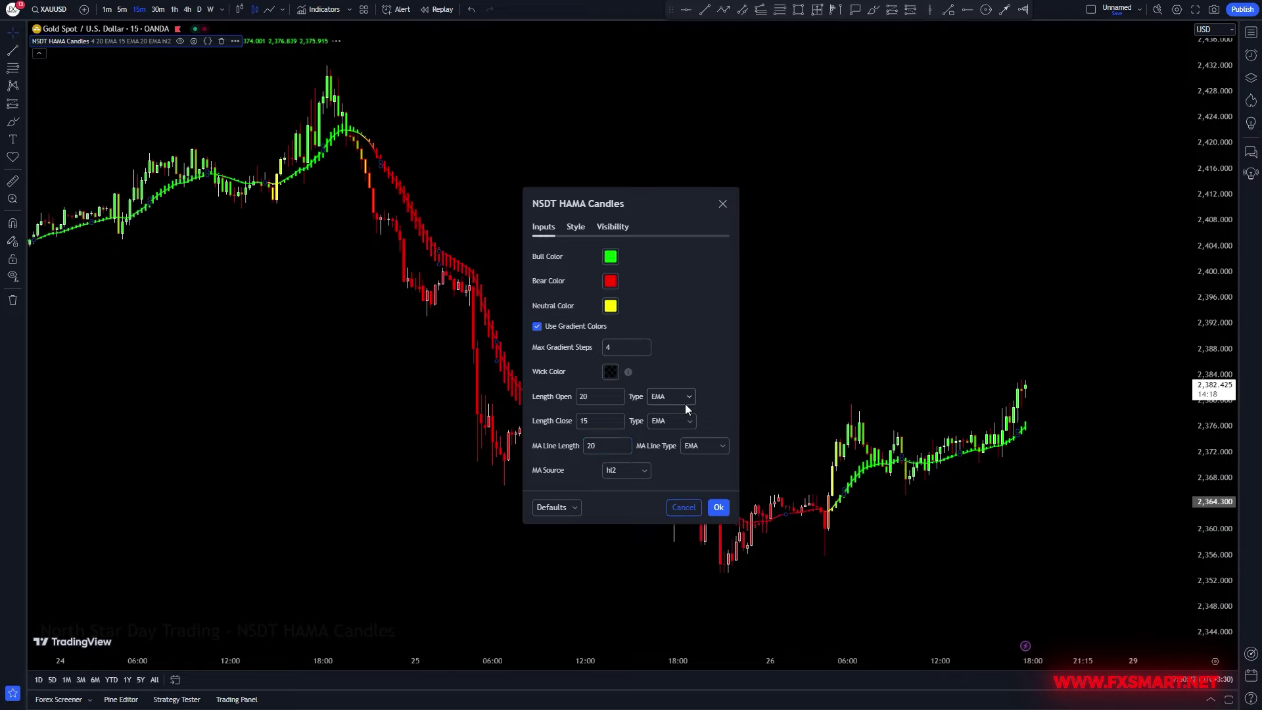
# - Set the Length Open and Length Close types of NSDT HAMA Candles to SMA
pyautogui.click(687, 397)
pyautogui.click(672, 431)
pyautogui.click(688, 420)
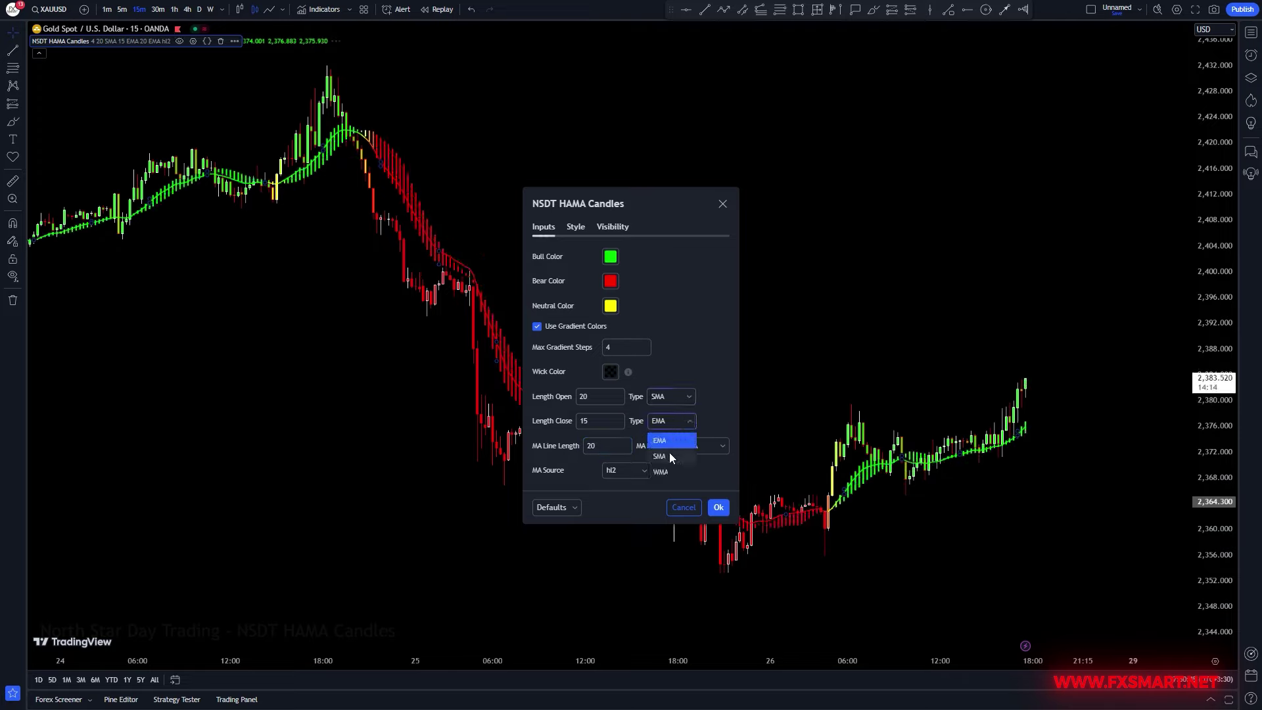
pyautogui.click(670, 454)
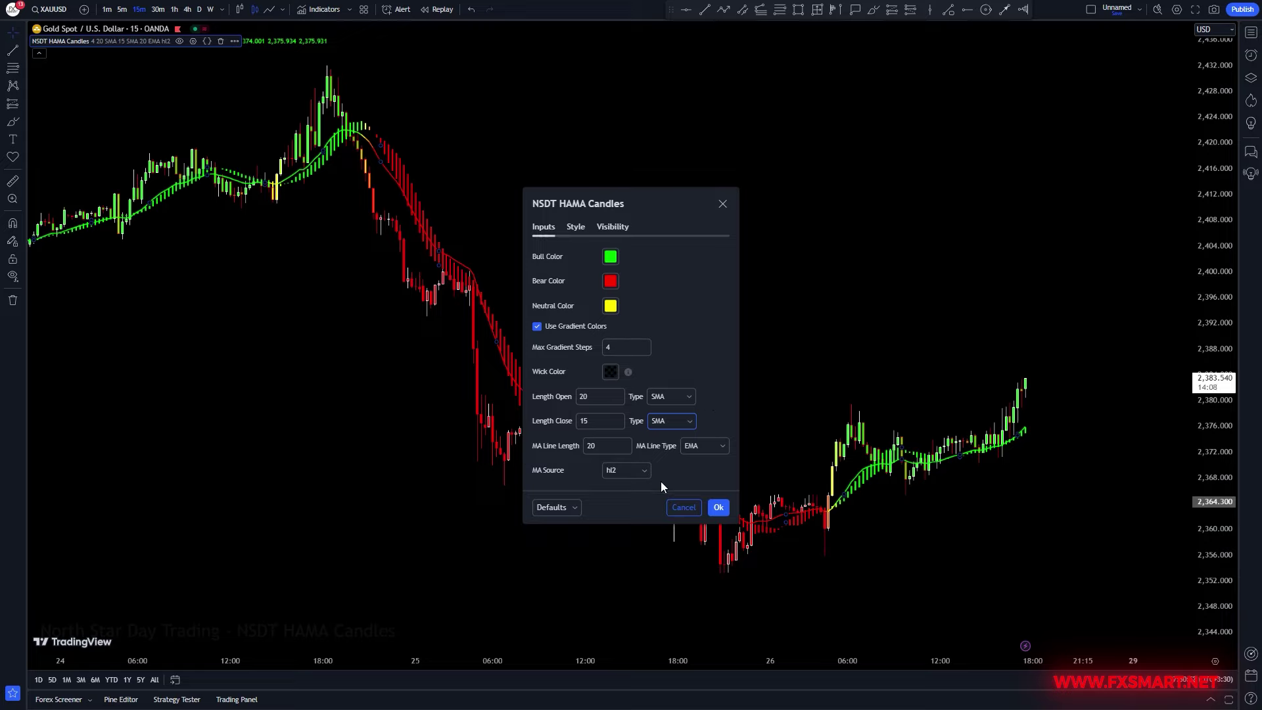
# - Turn off the tables, price scale labels and status line values of NSDT HAMA Candles, and apply the settings
pyautogui.click(574, 227)
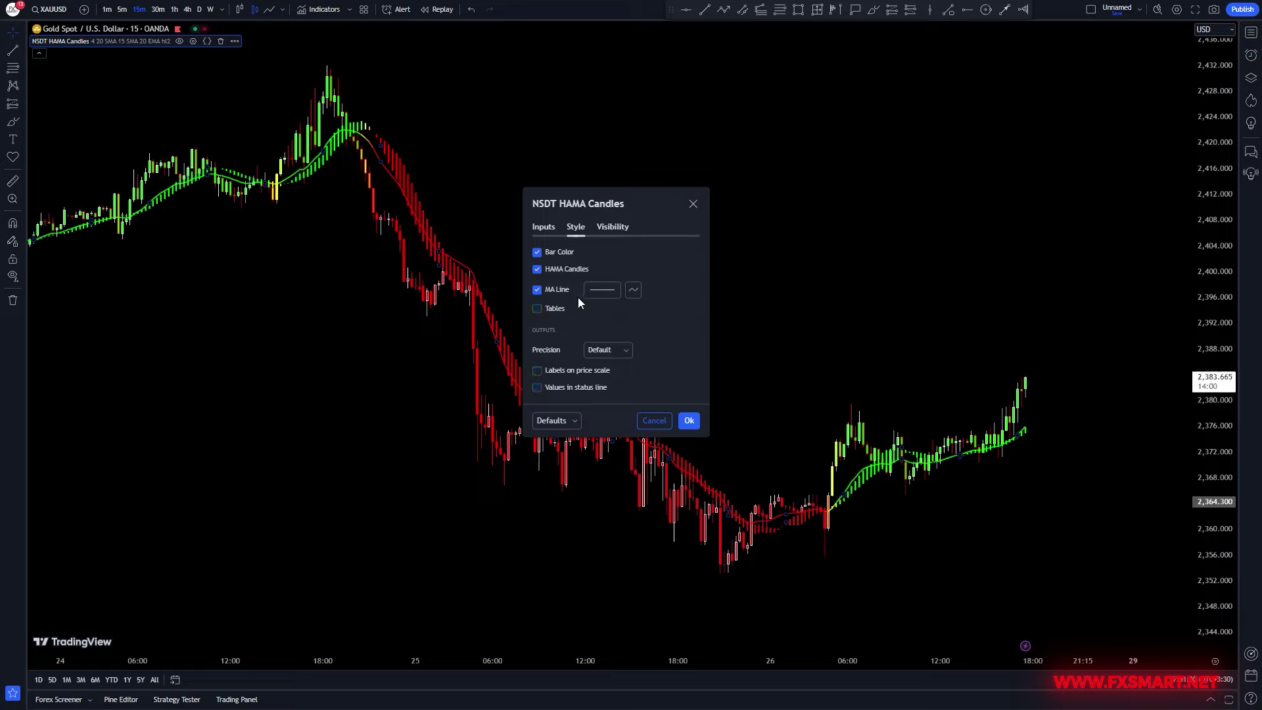
pyautogui.click(689, 421)
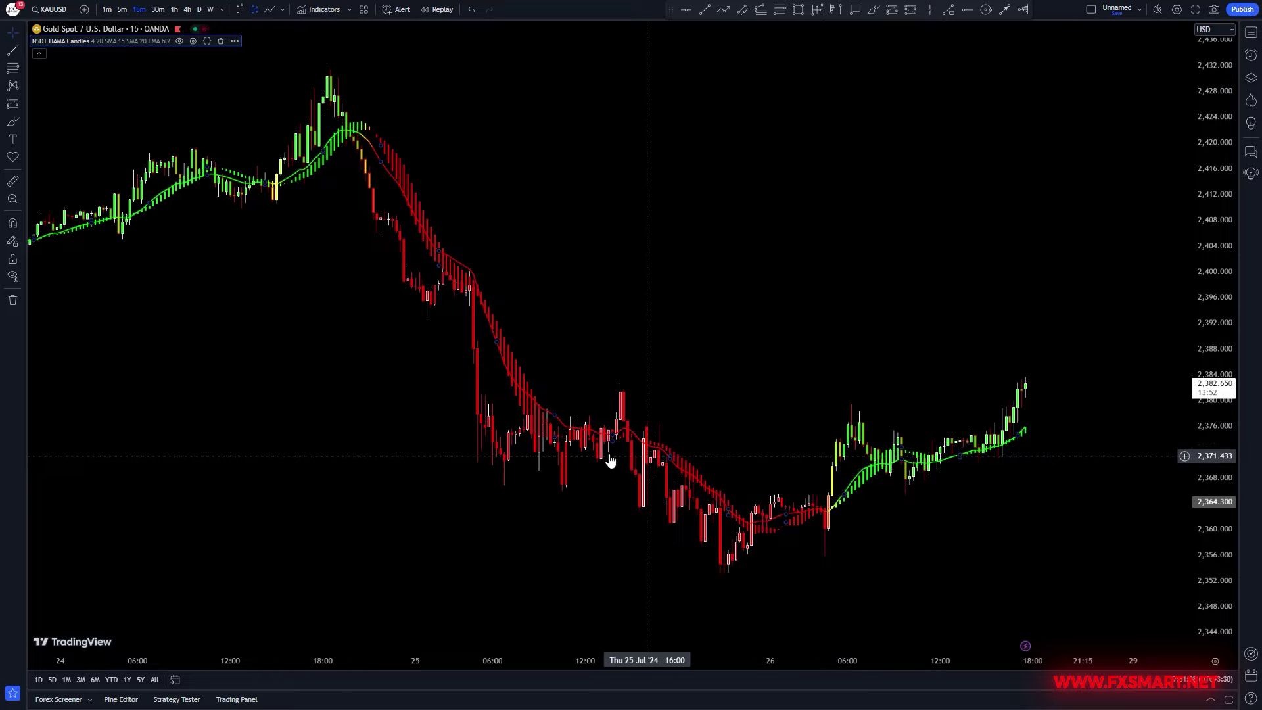
pyautogui.moveTo(426, 456); pyautogui.dragTo(772, 462)
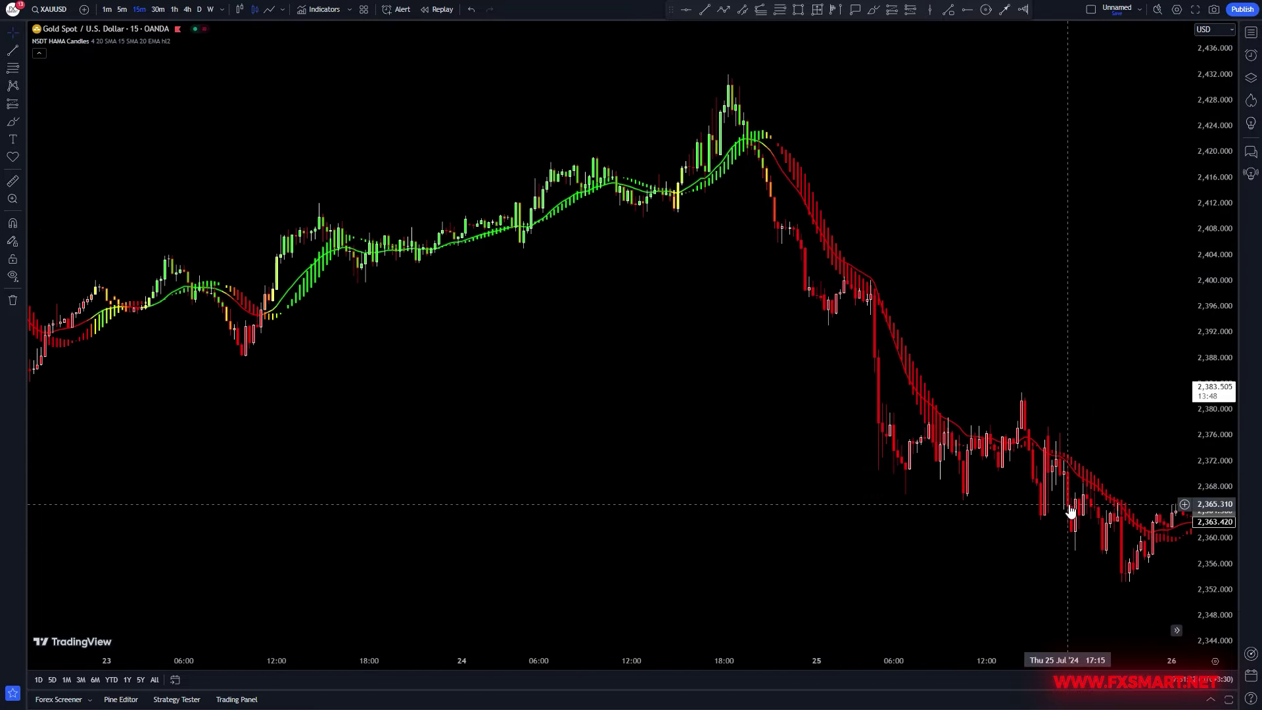
pyautogui.moveTo(1029, 505); pyautogui.dragTo(682, 503)
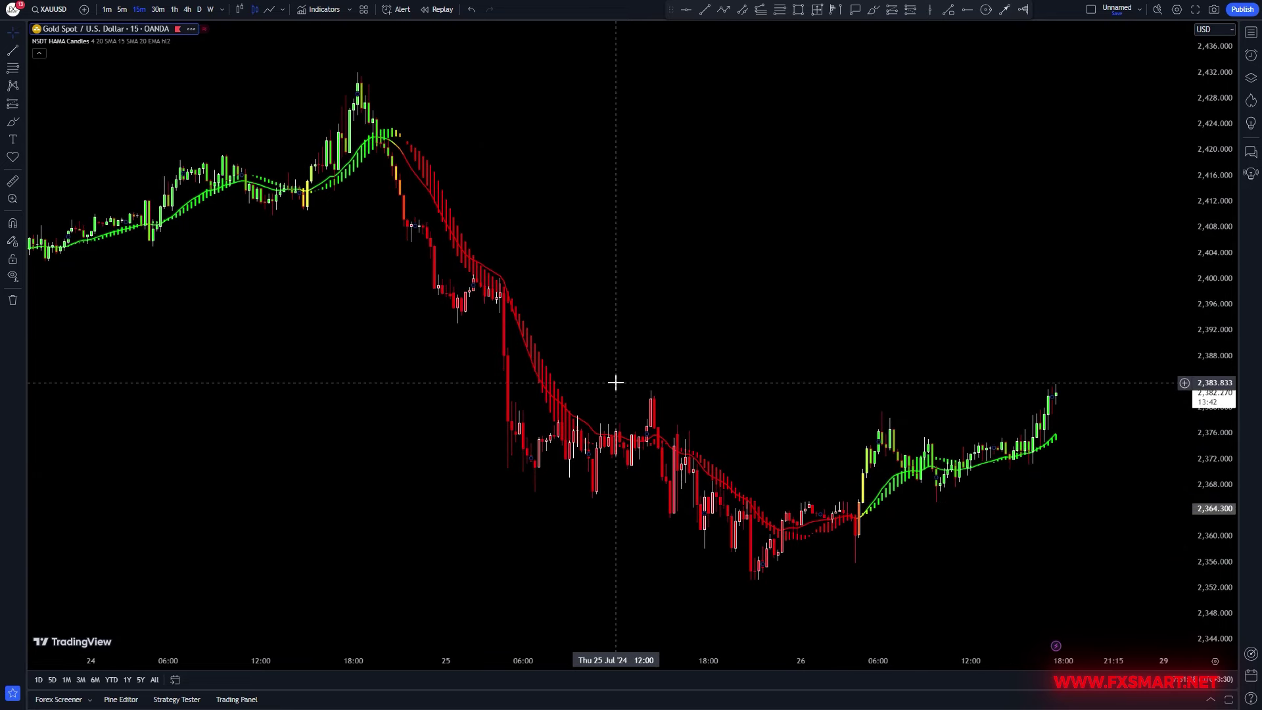
# - Search the indicator library for "ultimate rsi" and add Ultimate RSI [LuxAlgo] to the chart
pyautogui.click(317, 10)
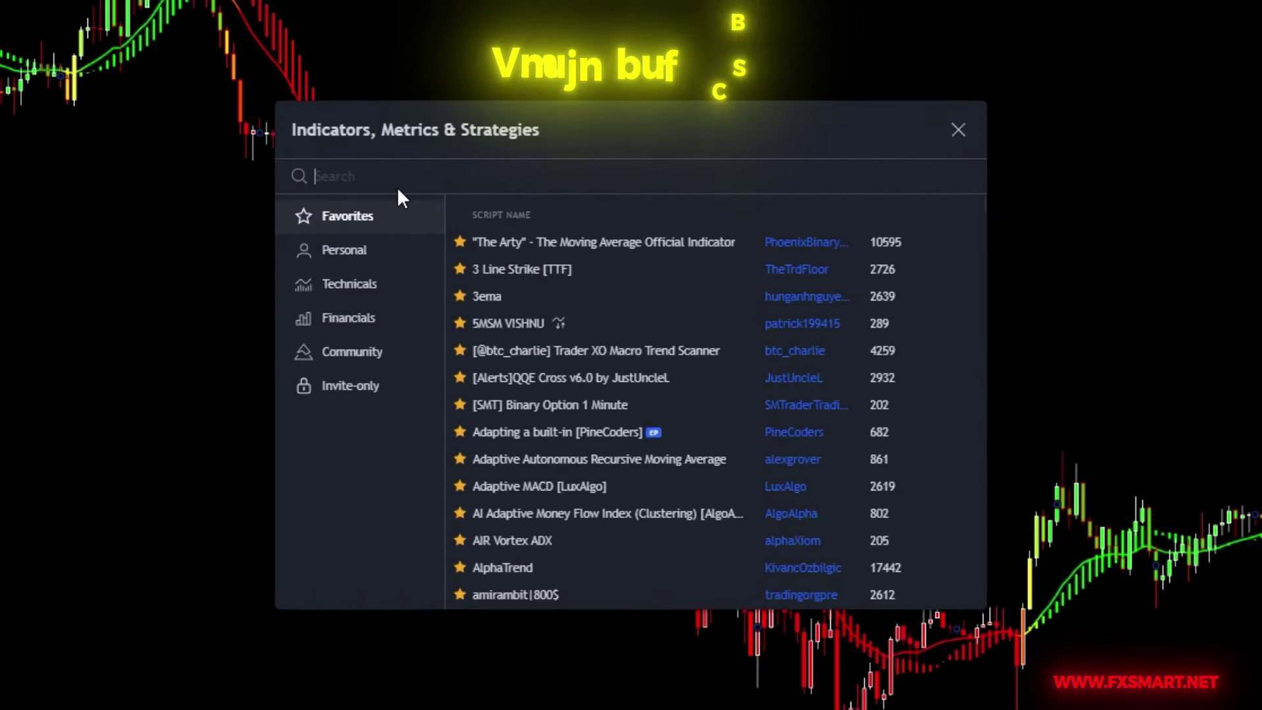
pyautogui.write('ult')
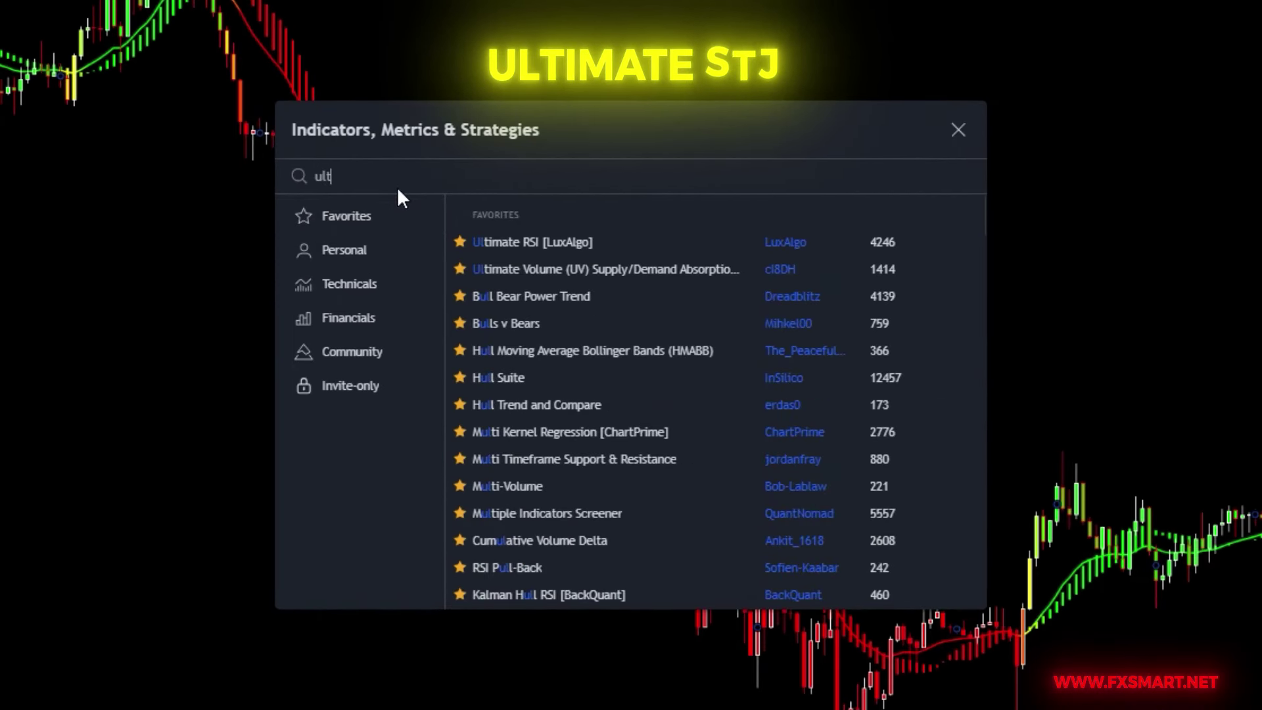
pyautogui.write('ima')
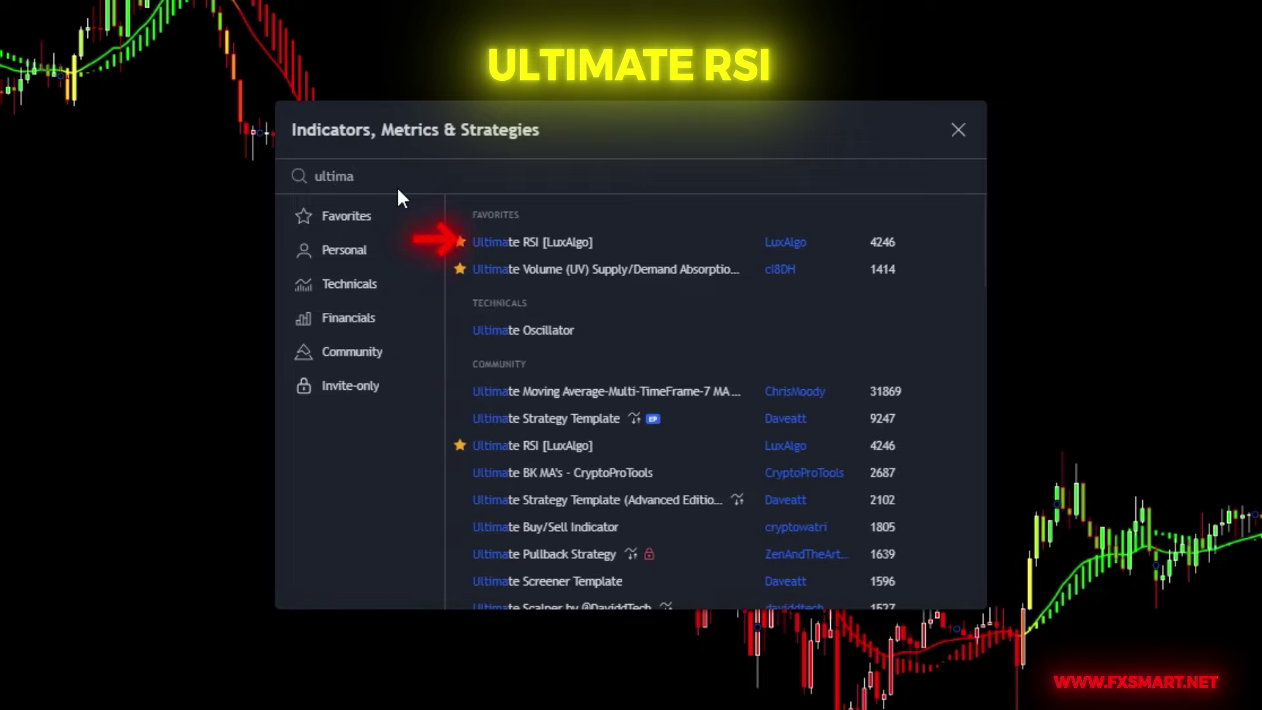
pyautogui.write('te ')
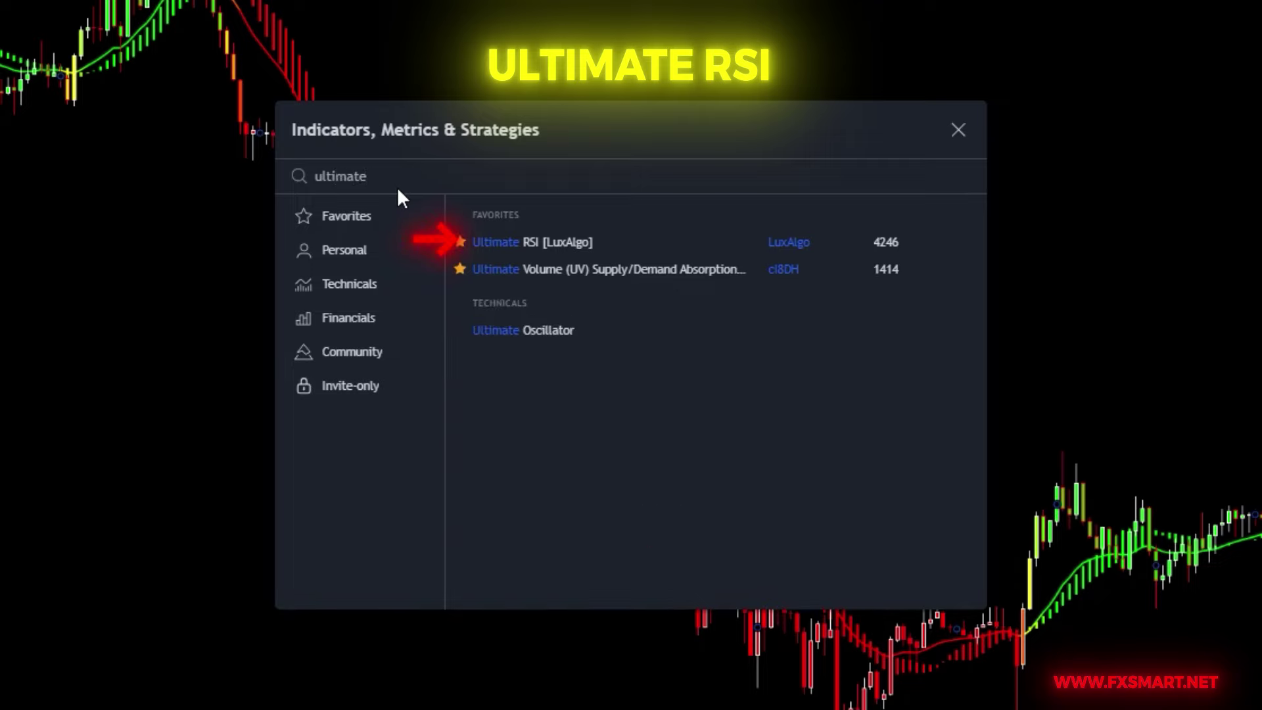
pyautogui.write('rsi')
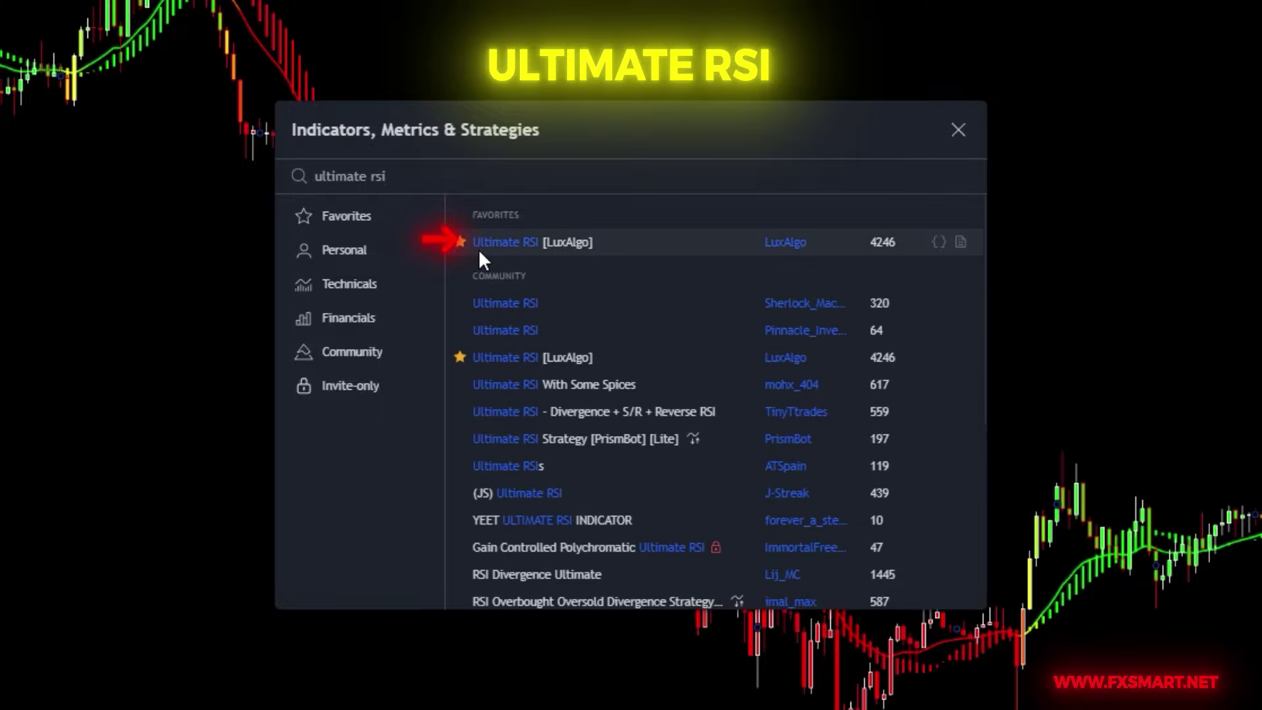
pyautogui.click(507, 242)
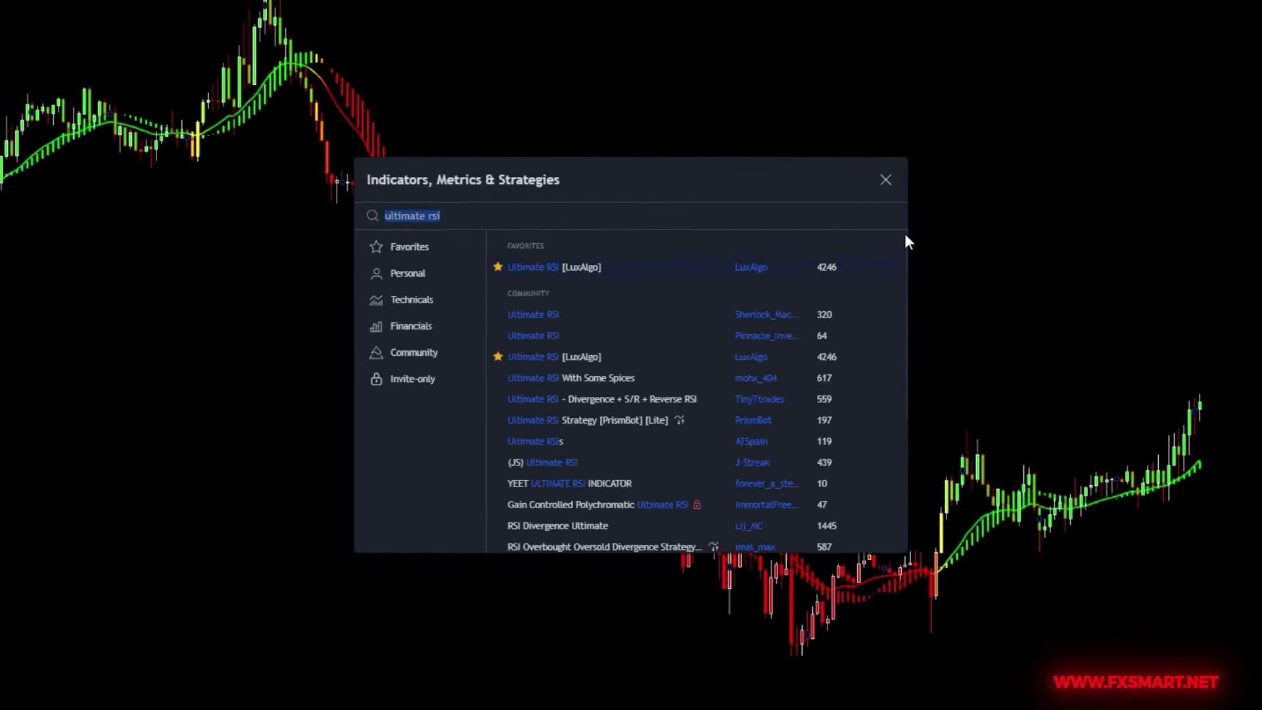
pyautogui.click(821, 224)
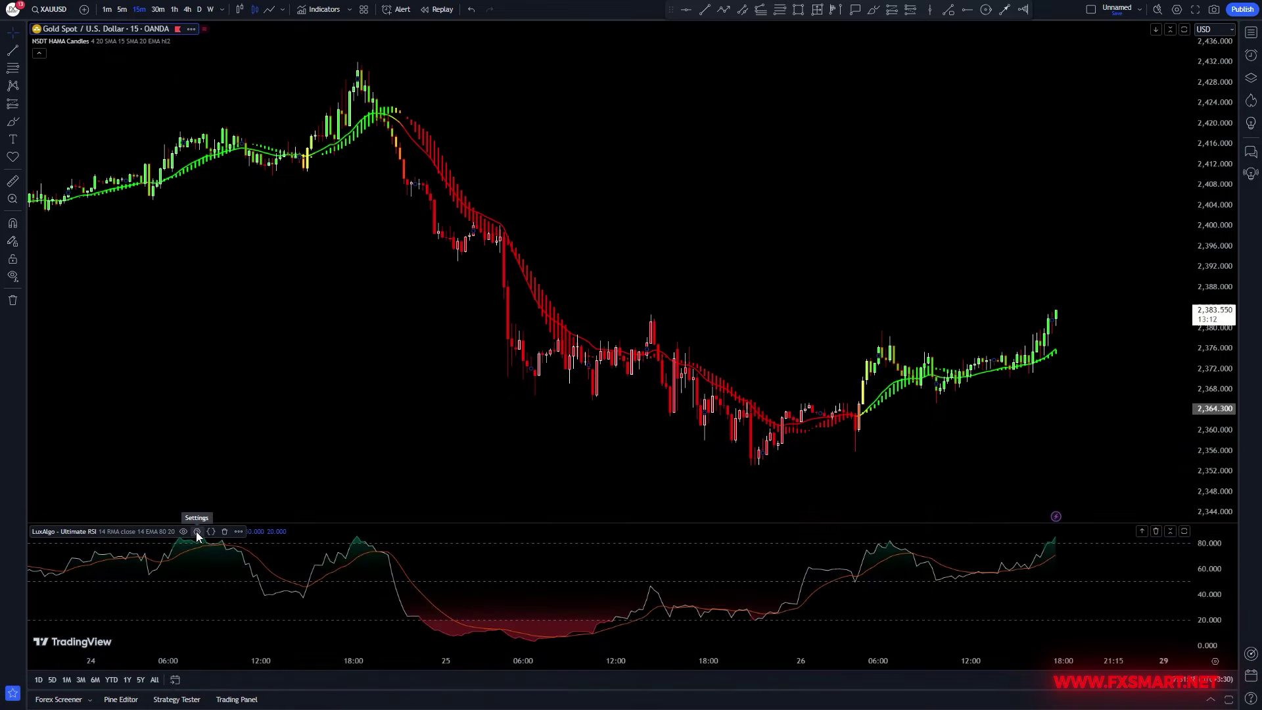
# - Turn off the price scale labels and status line values of the Ultimate RSI indicator, and apply the settings
pyautogui.click(196, 532)
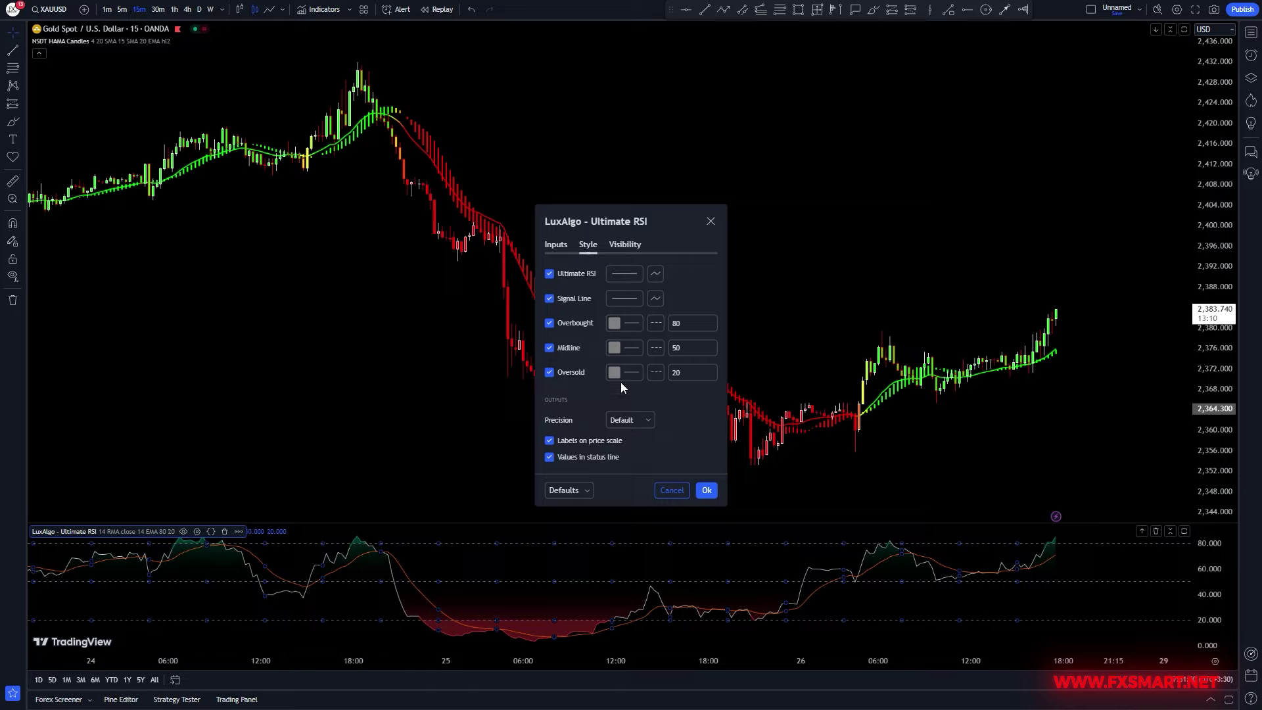
pyautogui.click(559, 247)
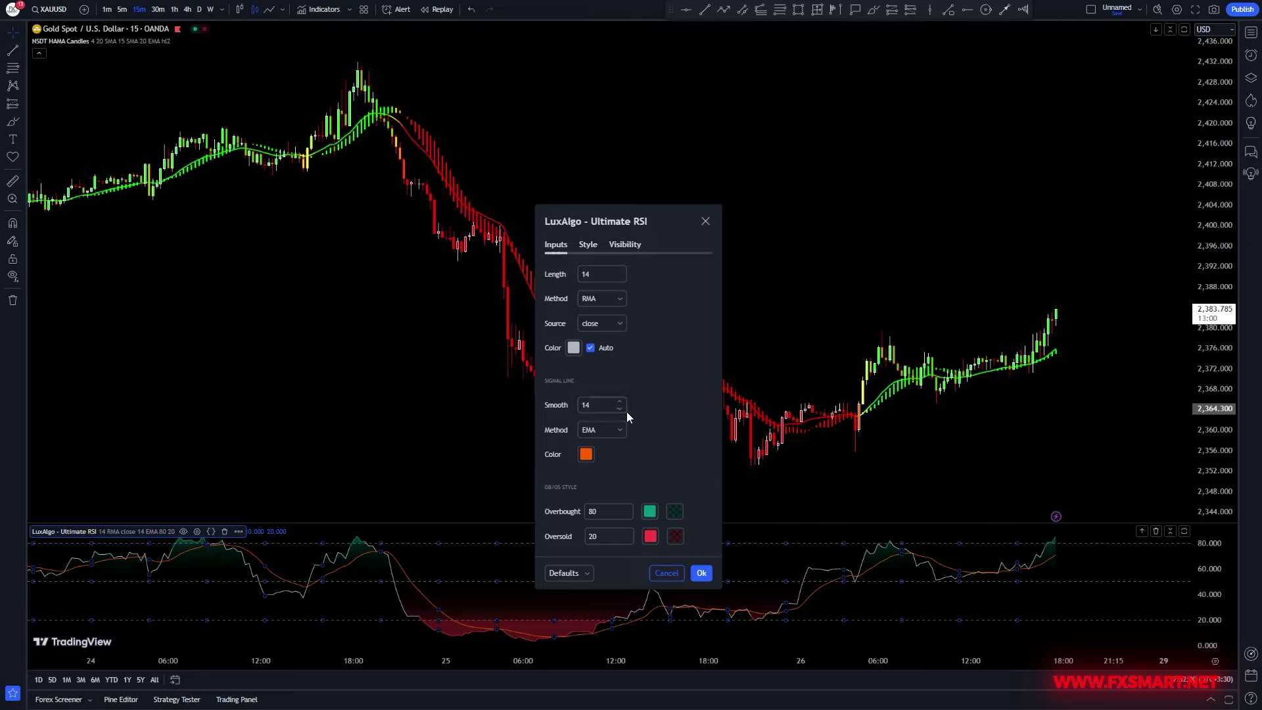
pyautogui.click(589, 245)
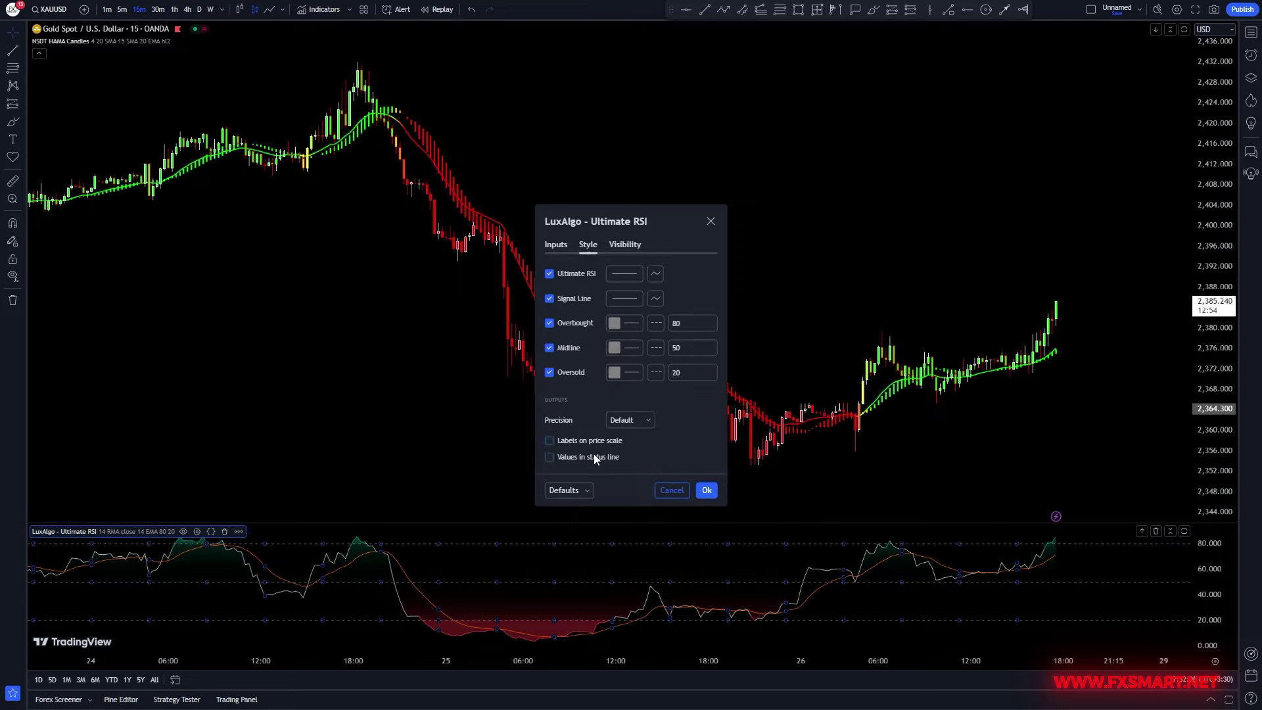
pyautogui.click(706, 491)
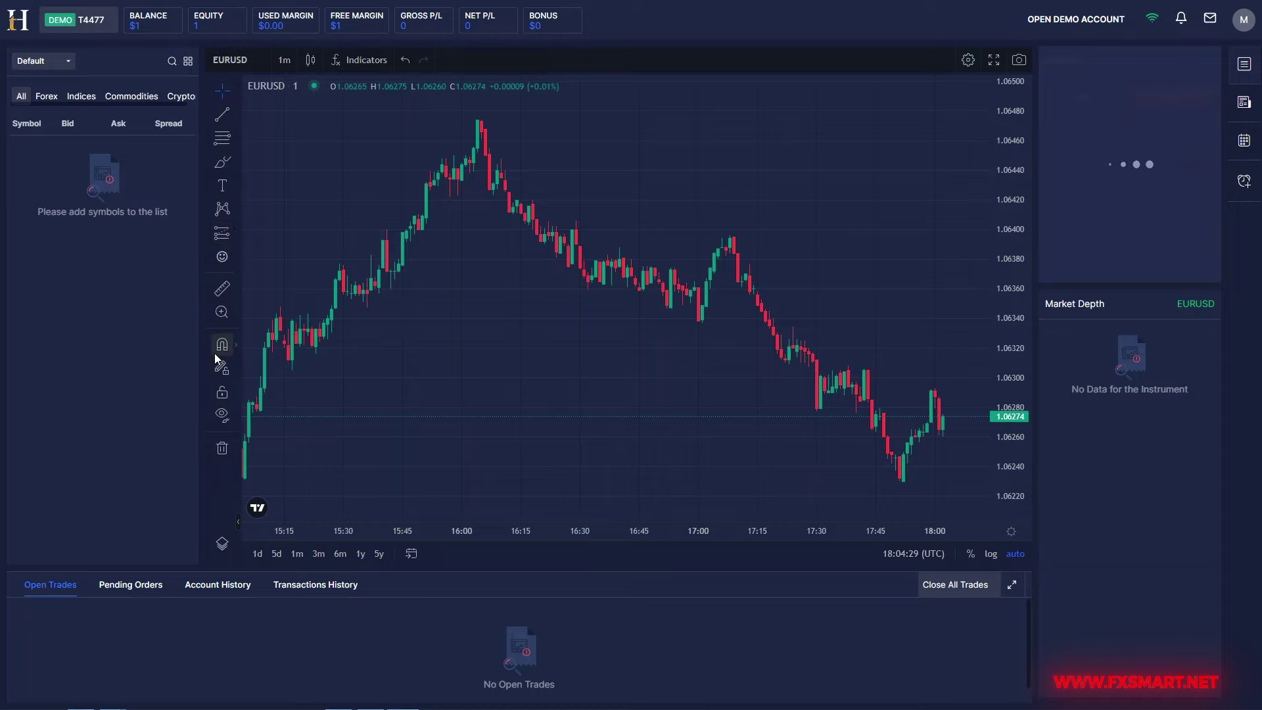
# - Look through the full list of indicators available for the EURUSD chart on the broker's platform, and close the list
pyautogui.click(367, 60)
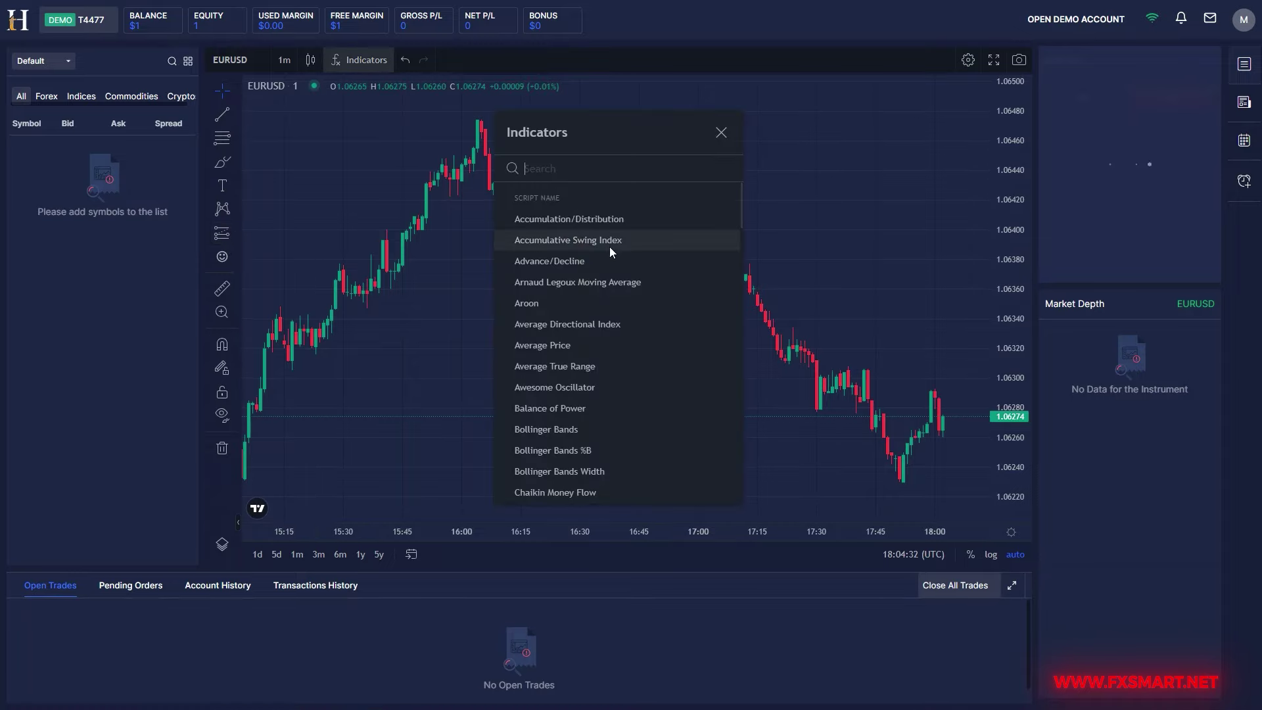
pyautogui.scroll(-3, 611, 250)
pyautogui.scroll(-5, 610, 250)
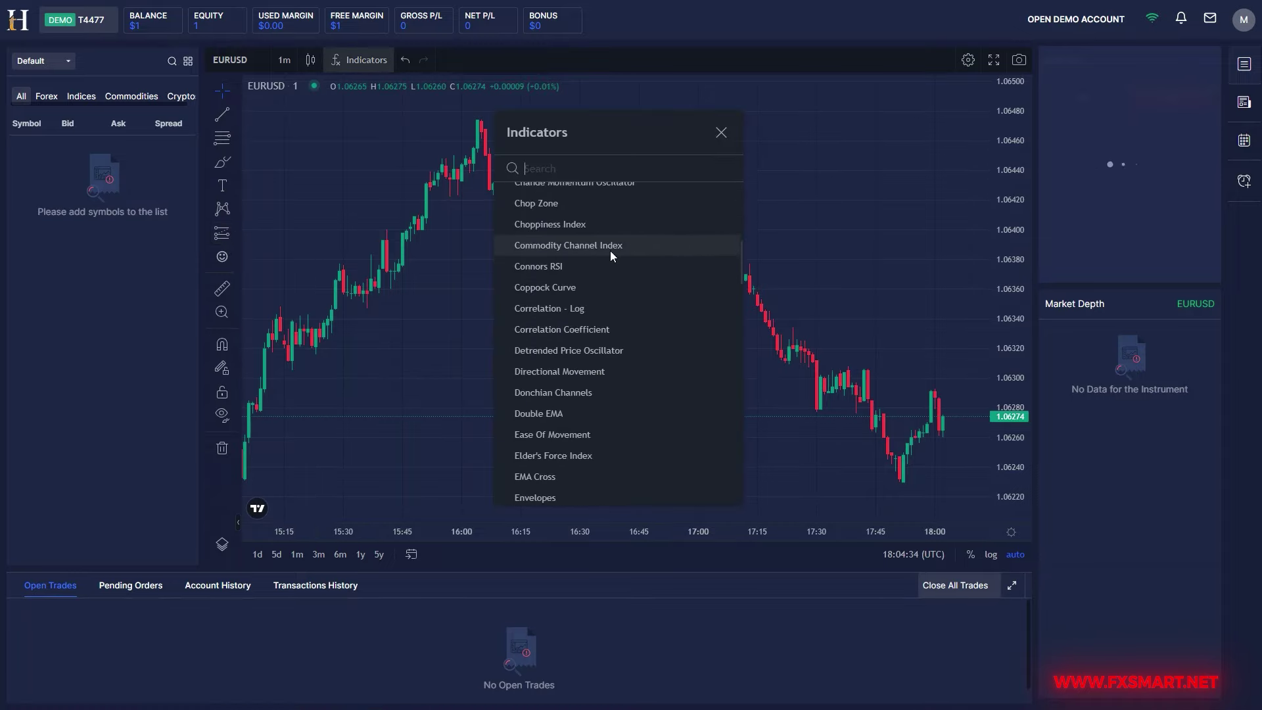
pyautogui.scroll(-1, 610, 257)
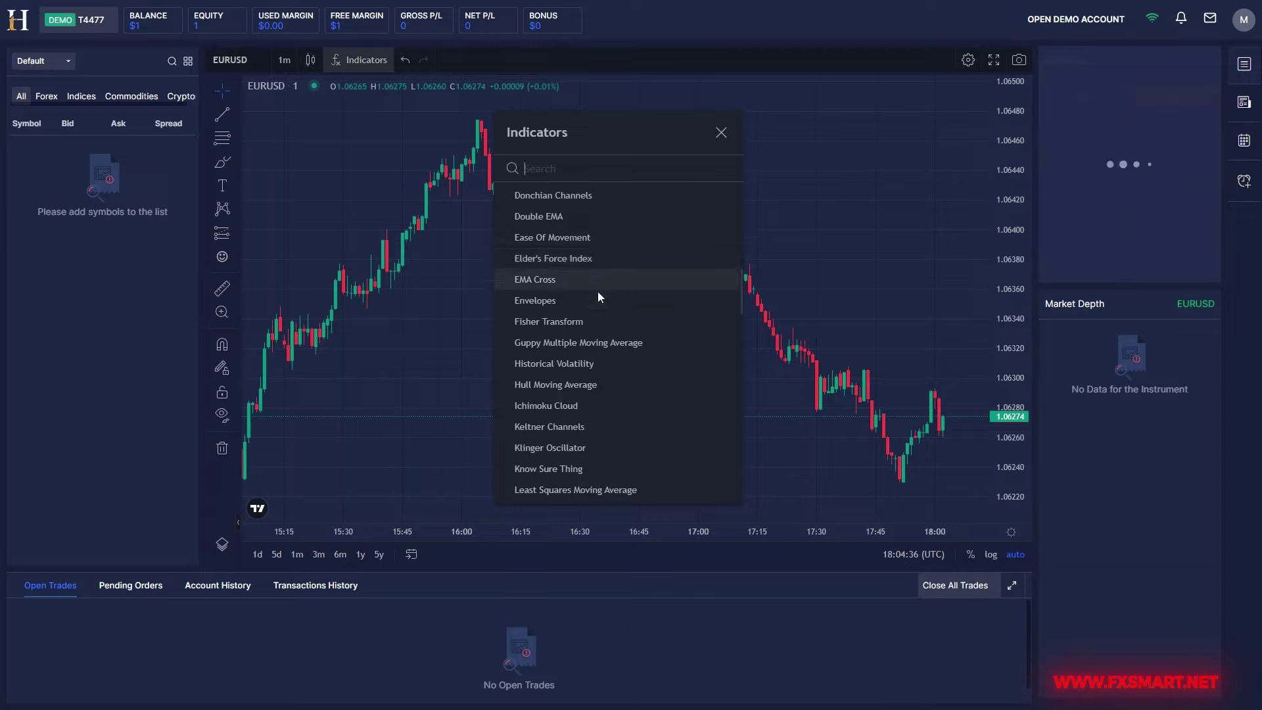
pyautogui.scroll(-1, 605, 329)
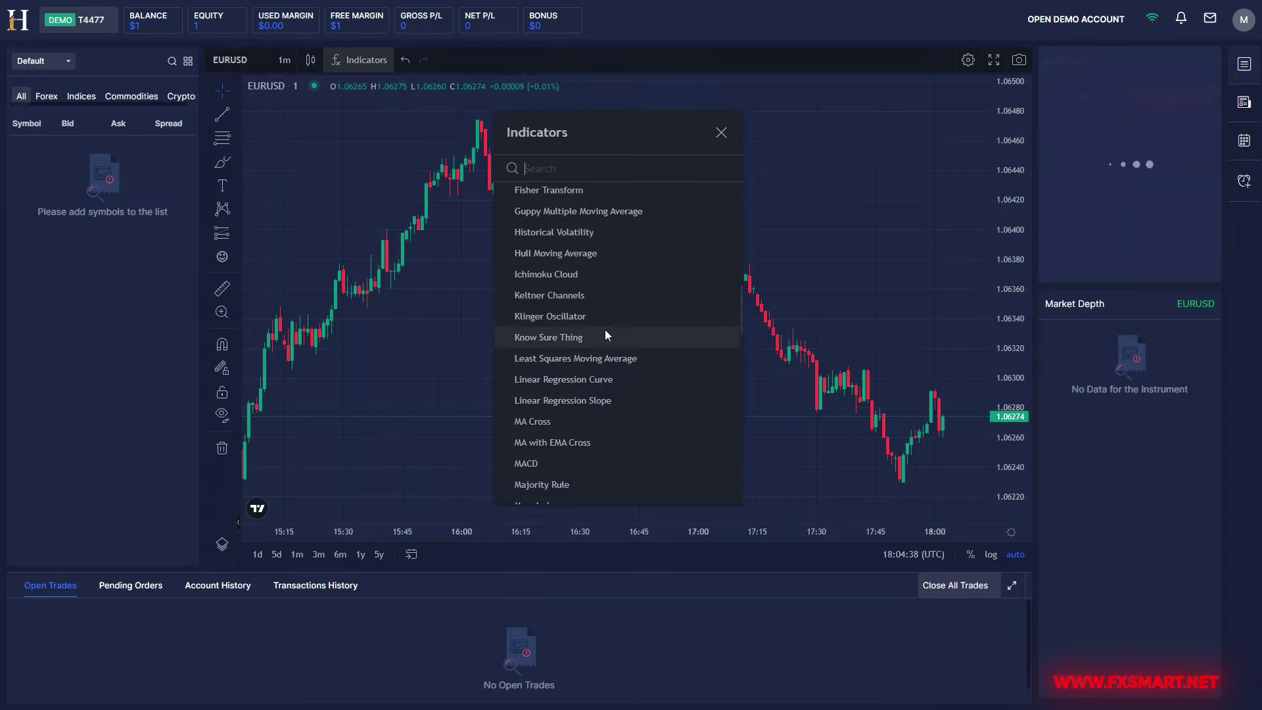
pyautogui.scroll(-2, 597, 303)
pyautogui.scroll(-8, 597, 307)
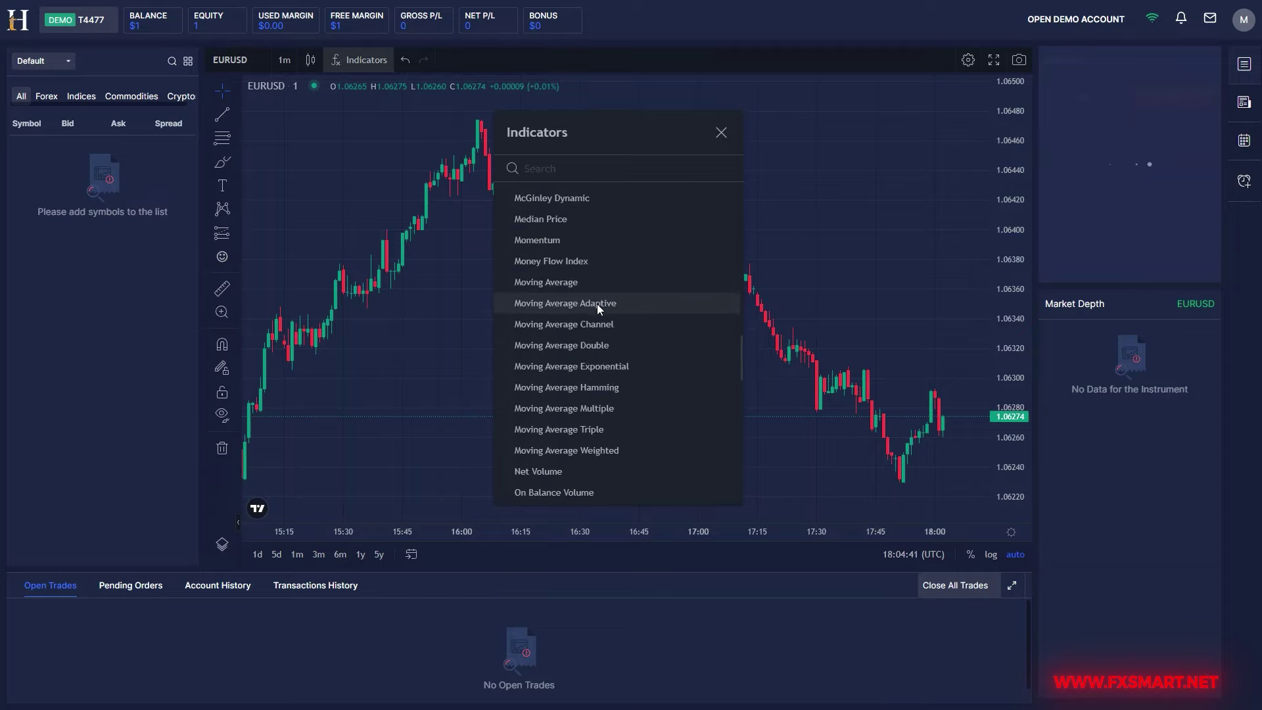
pyautogui.scroll(-7, 597, 304)
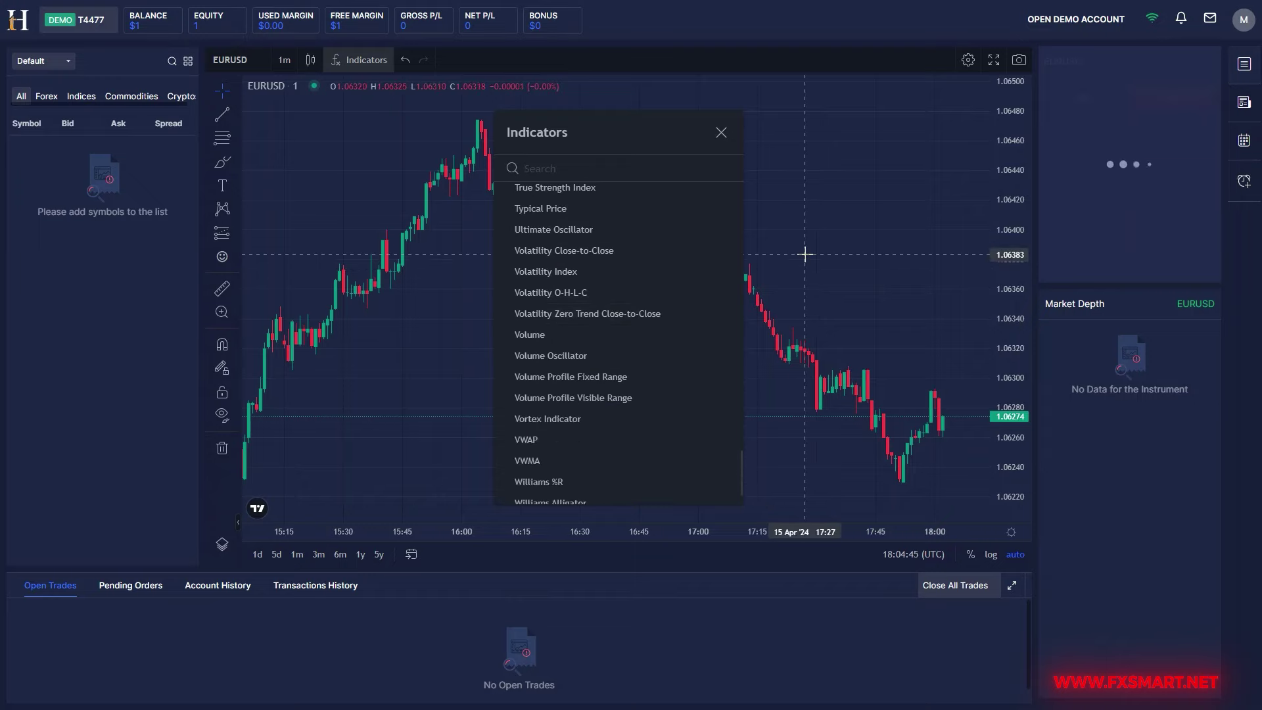
pyautogui.scroll(-2, 750, 283)
pyautogui.click(840, 235)
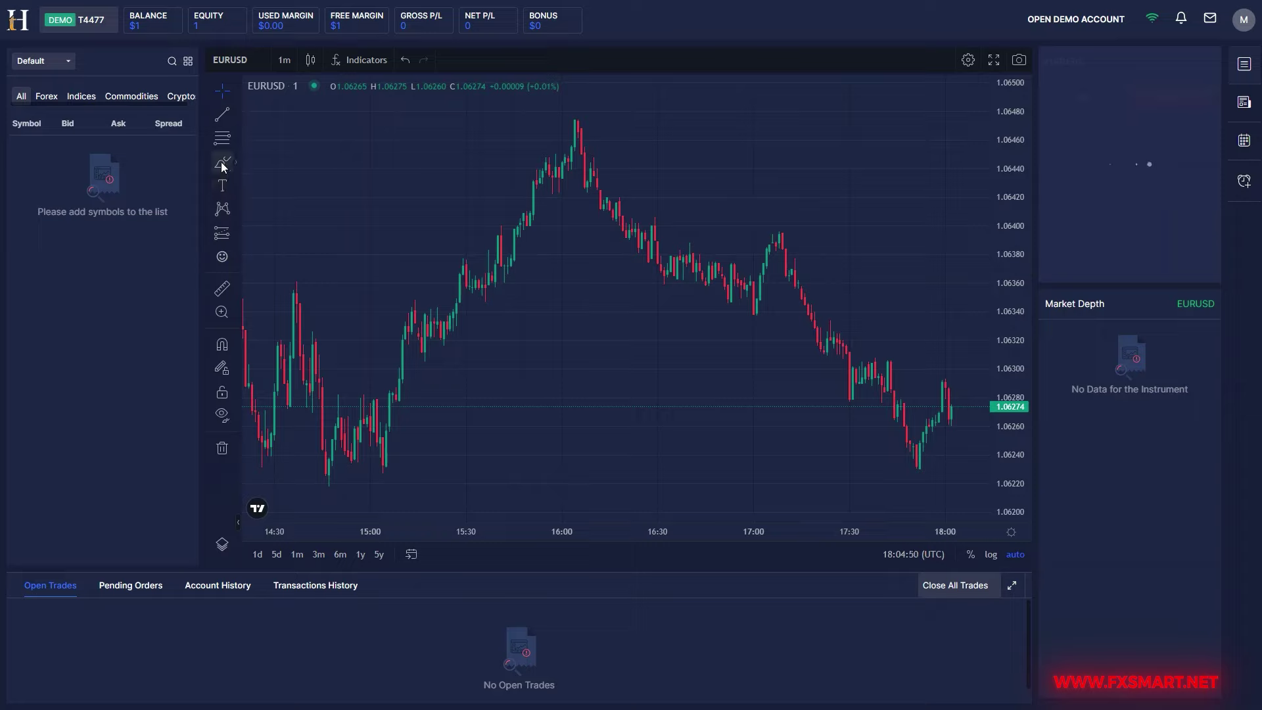
# - Draw a descending trend line on the EURUSD chart from the 16:05 high at about 1.06475 across the lower high after 17:00
pyautogui.click(222, 116)
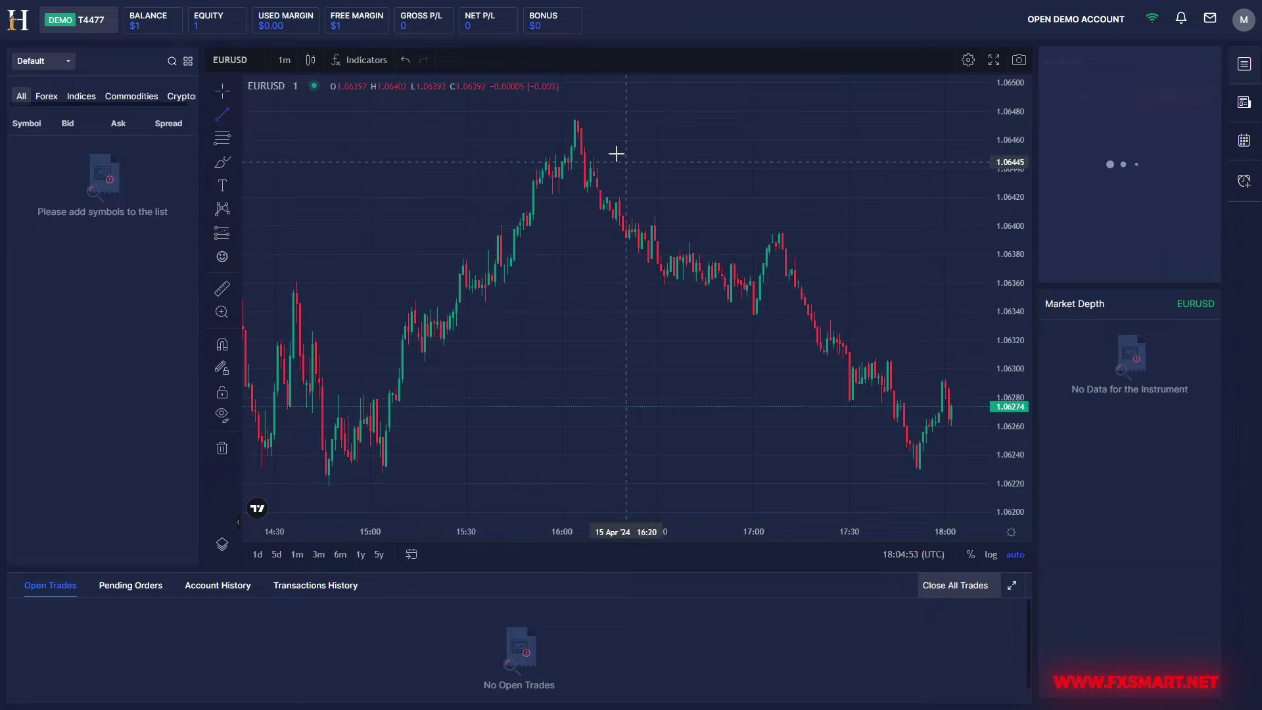
pyautogui.click(578, 119)
pyautogui.click(949, 340)
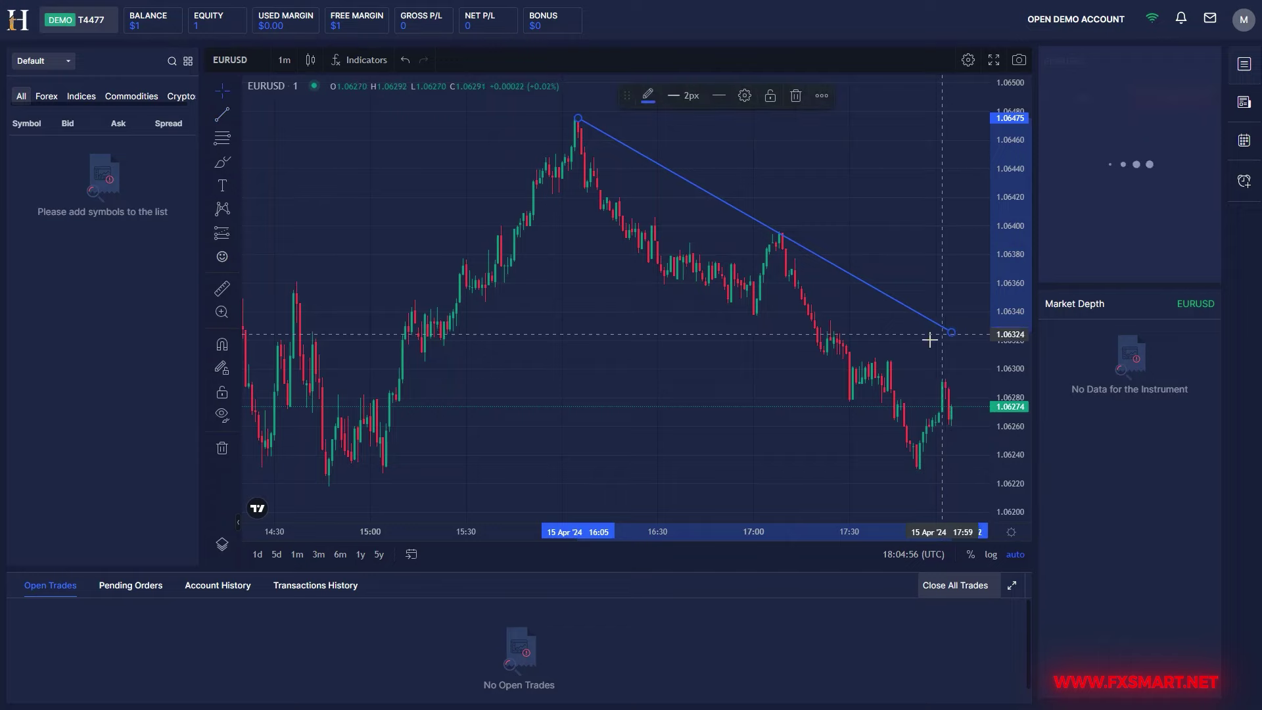
pyautogui.moveTo(746, 393); pyautogui.dragTo(643, 393)
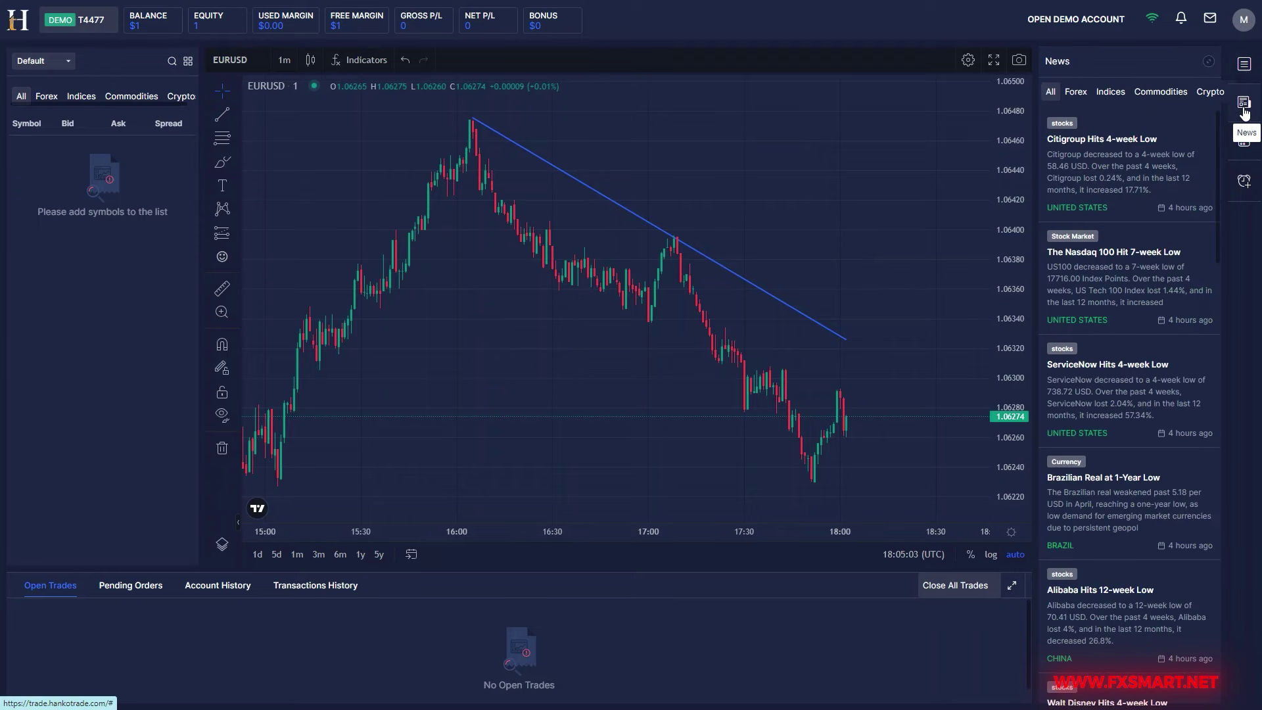
# - Examine the platform's side information: the market news, the economic calendar for 15 April 2024 and the alerts
pyautogui.scroll(-3, 1132, 174)
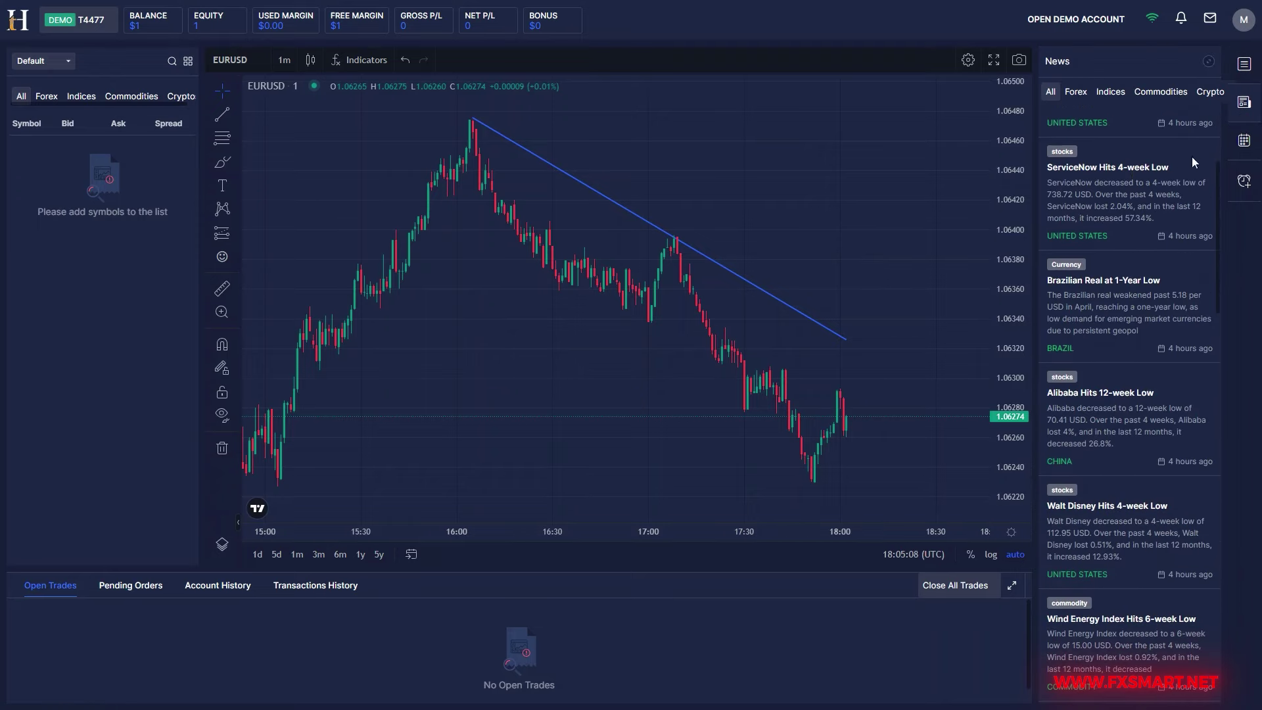
pyautogui.click(1244, 140)
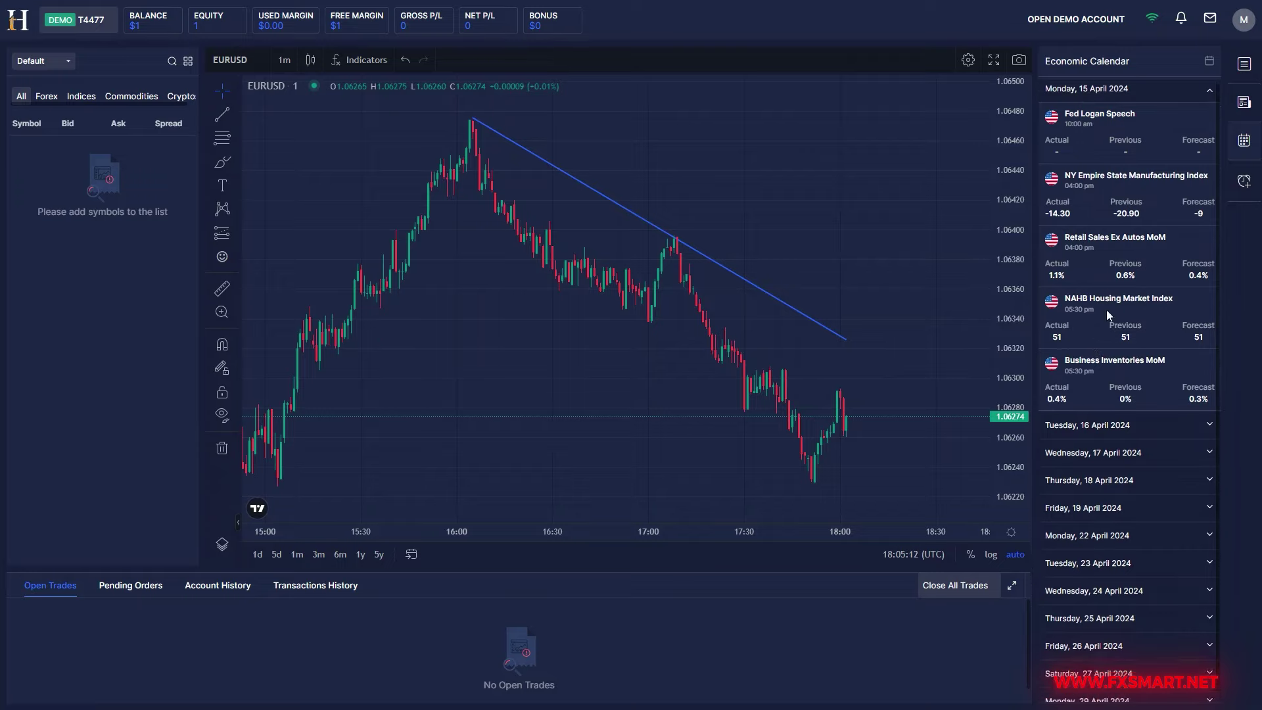
pyautogui.click(1243, 183)
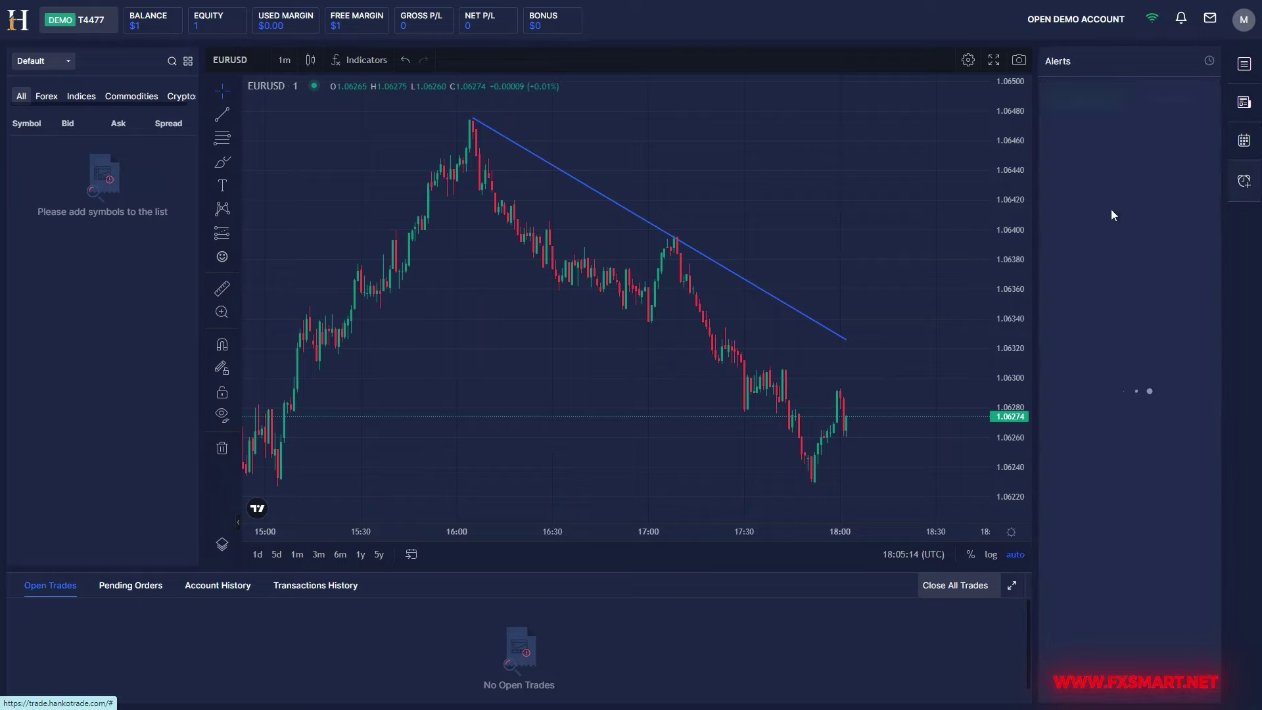